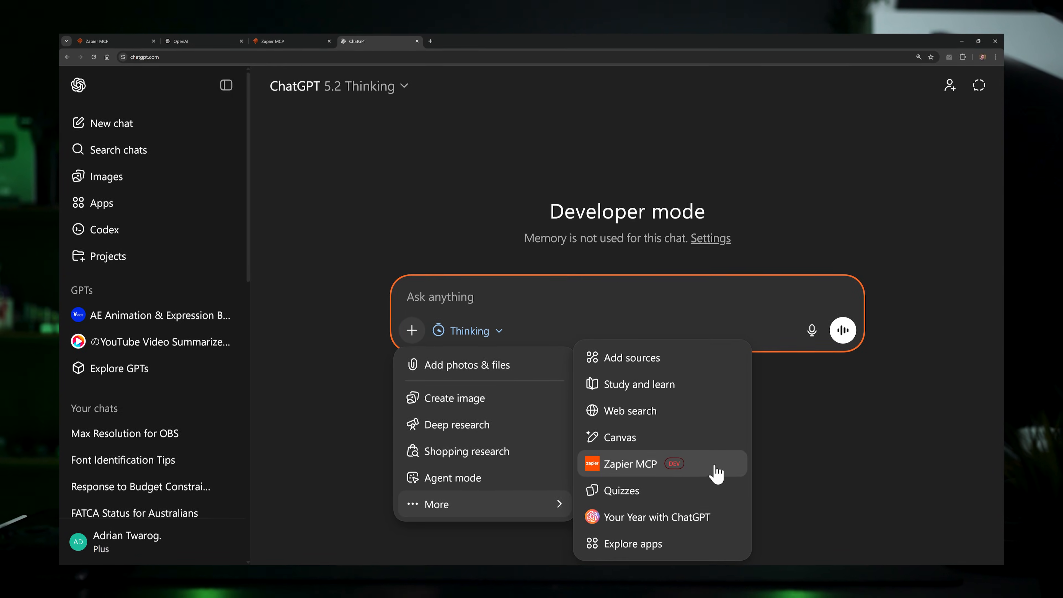
# Step: Turn on Zapier MCP for the developer mode chat
pyautogui.click(716, 472)
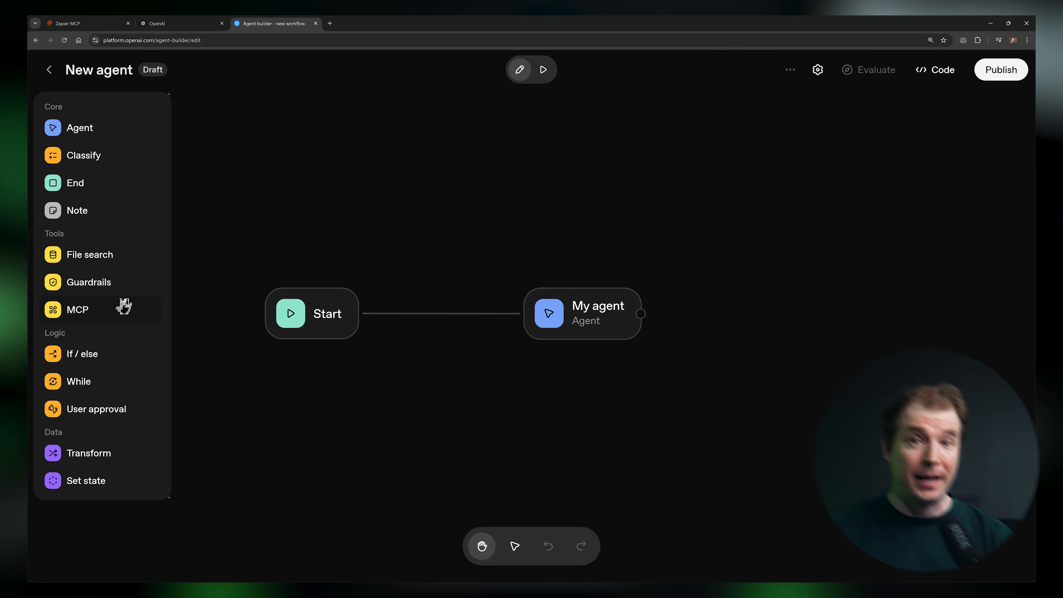
# Step: Place an MCP node on the agent workflow canvas above the My agent node
pyautogui.moveTo(124, 304); pyautogui.dragTo(498, 209)
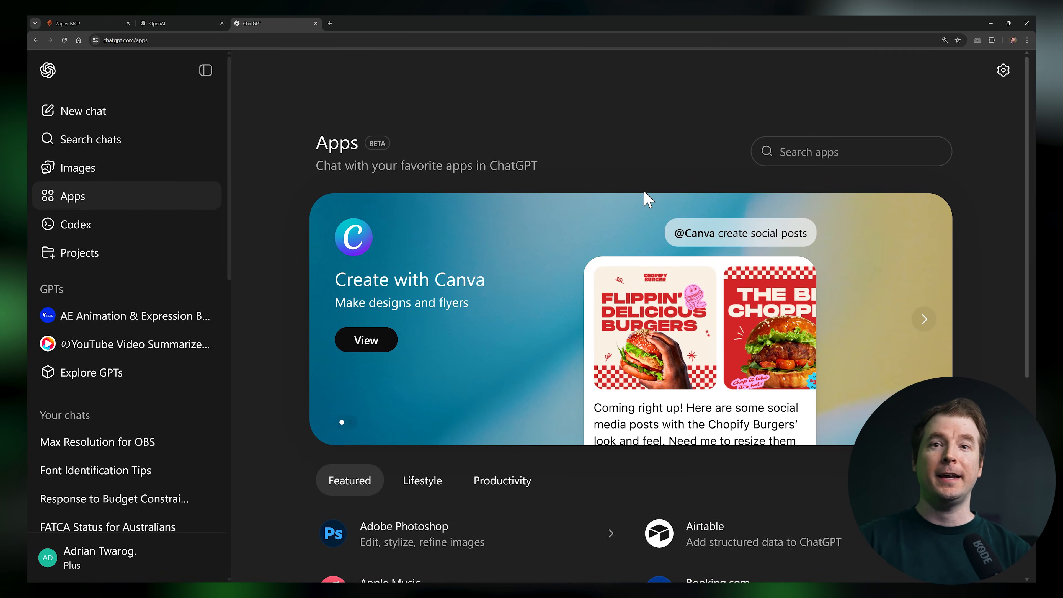
pyautogui.scroll(-7, 641, 201)
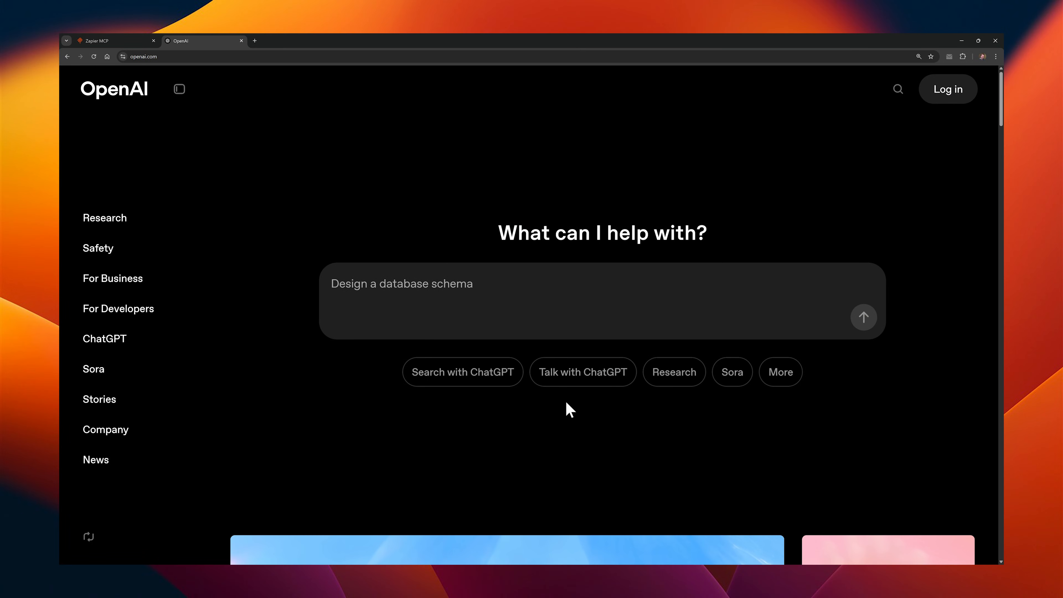
# Step: Log in to ChatGPT from the OpenAI site and browse its Apps directory
pyautogui.click(950, 94)
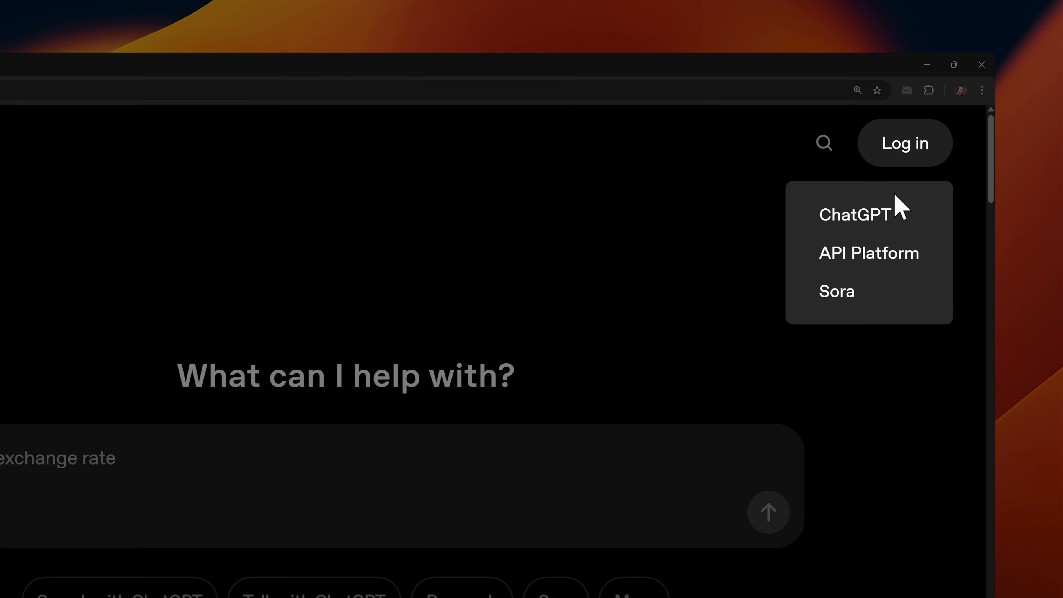
pyautogui.click(892, 195)
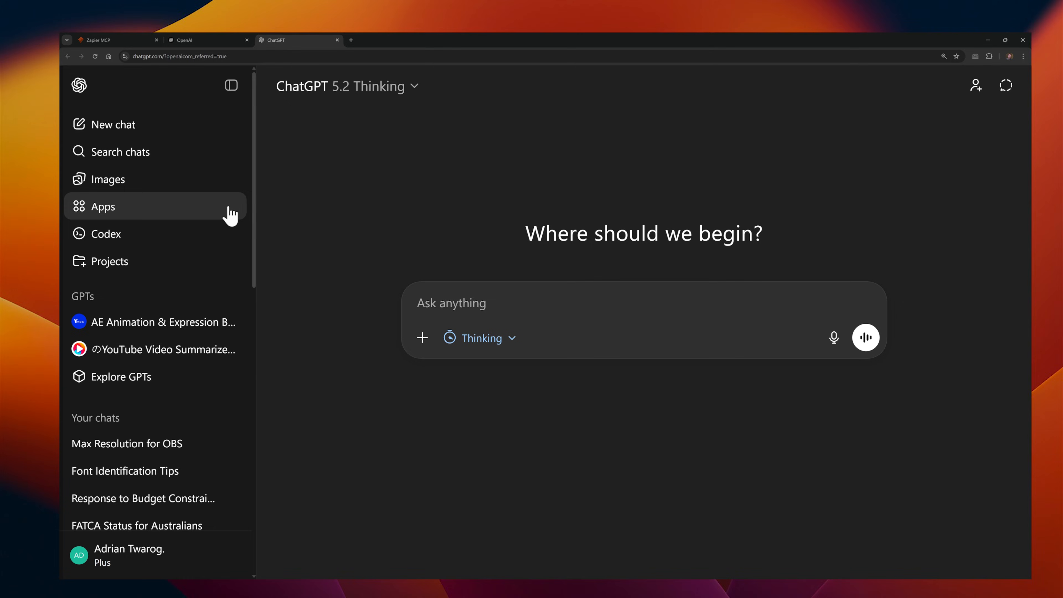
pyautogui.click(206, 202)
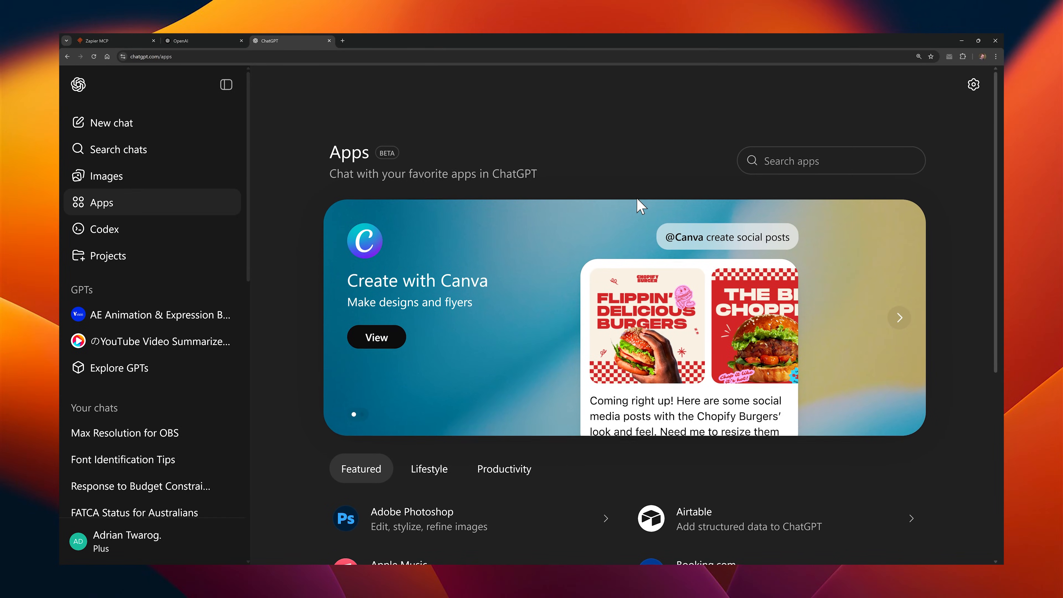
pyautogui.scroll(-5, 640, 205)
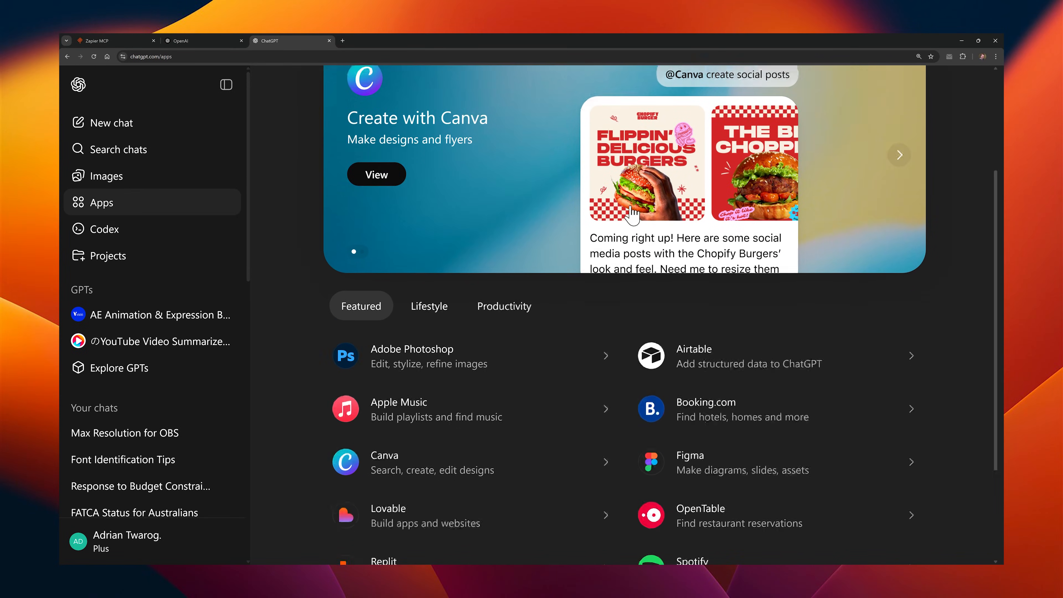
pyautogui.scroll(5, 627, 210)
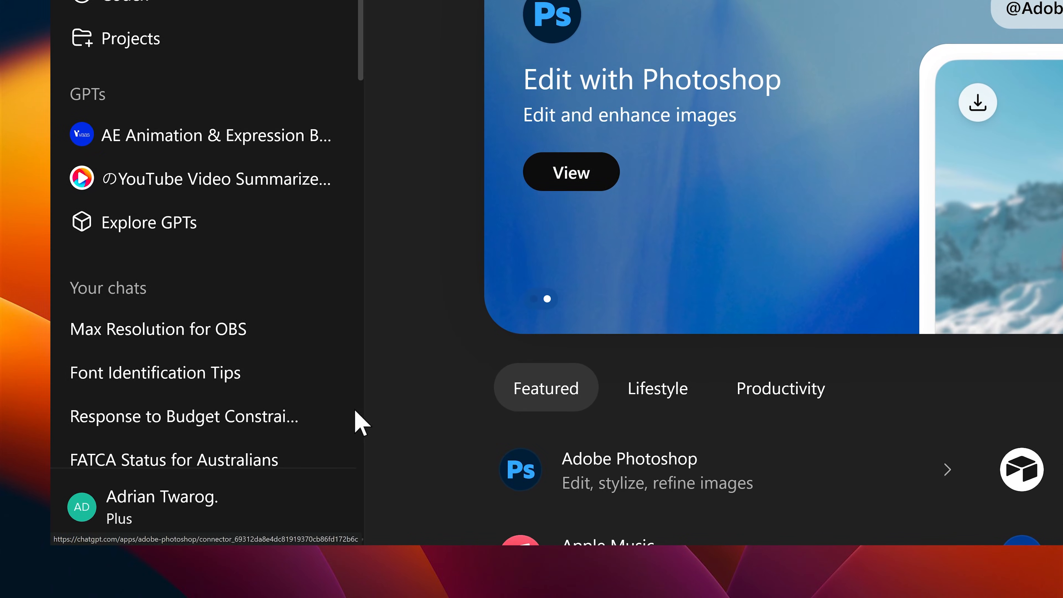
# Step: Enable Developer mode in the advanced settings for apps and start creating a new app
pyautogui.click(211, 508)
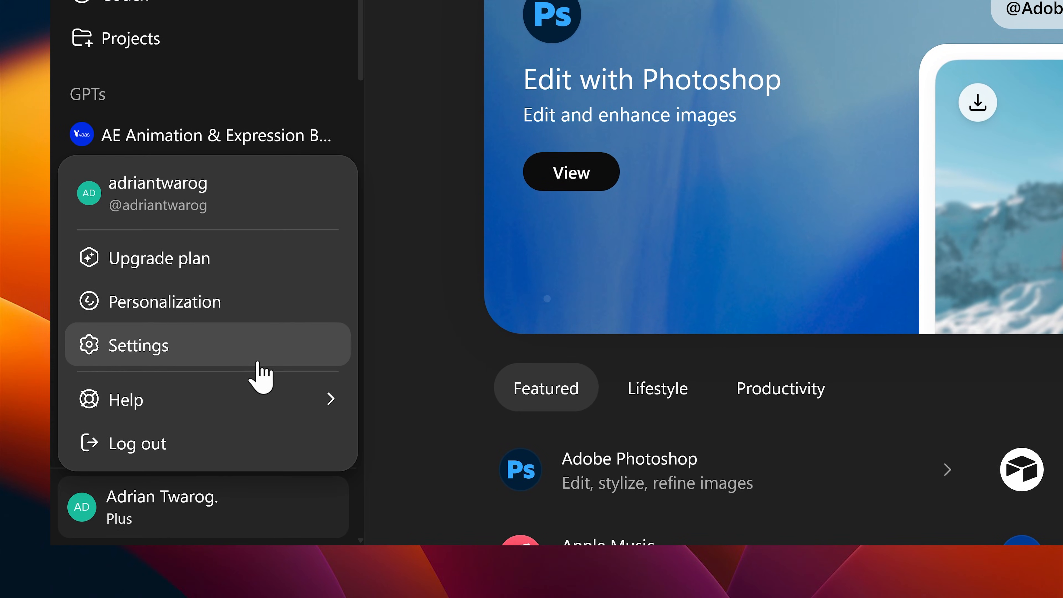
pyautogui.click(254, 347)
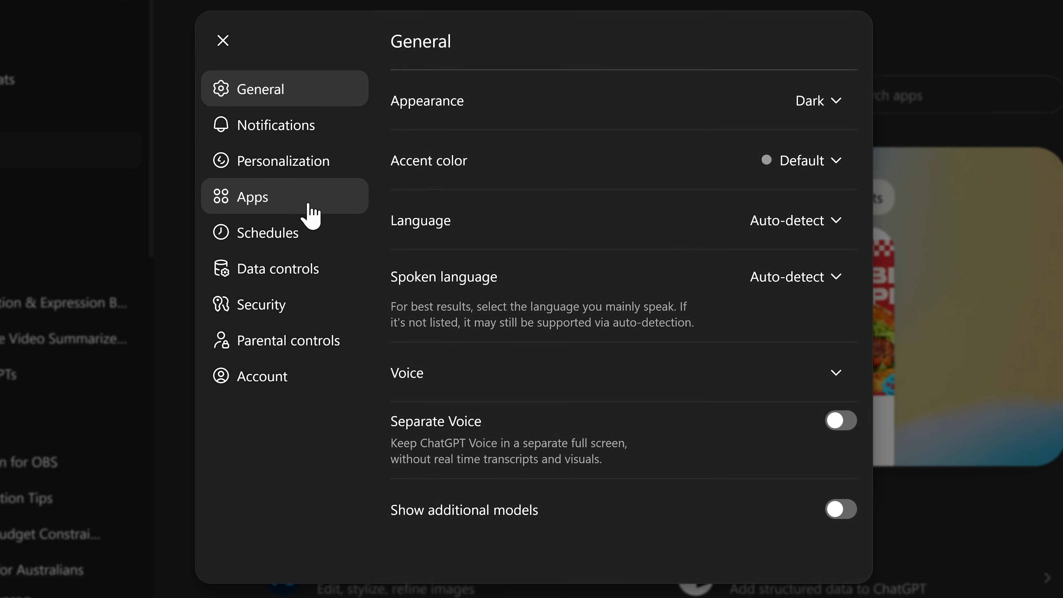
pyautogui.click(310, 215)
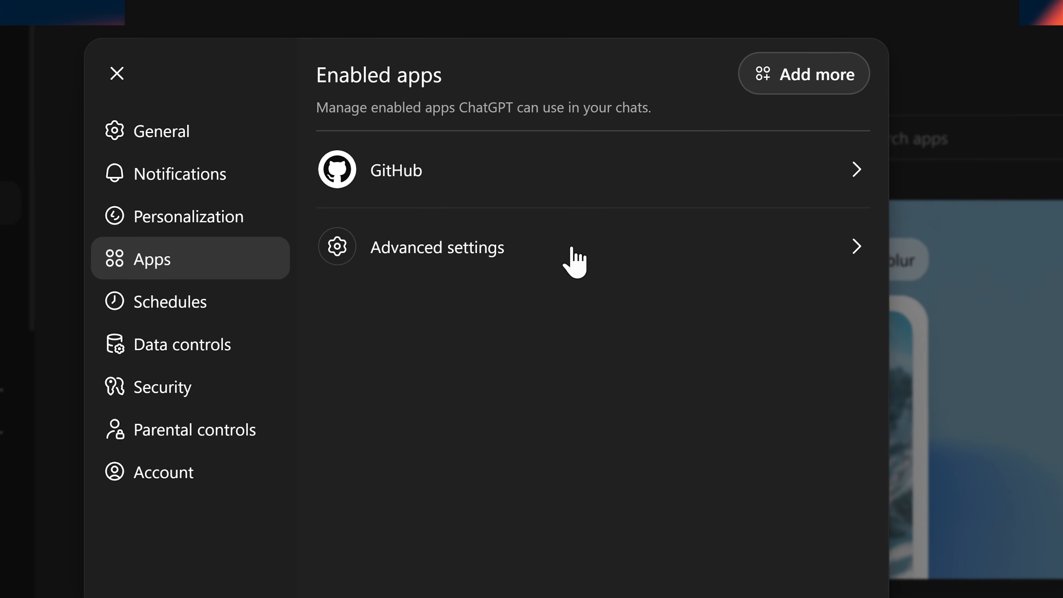
pyautogui.click(574, 258)
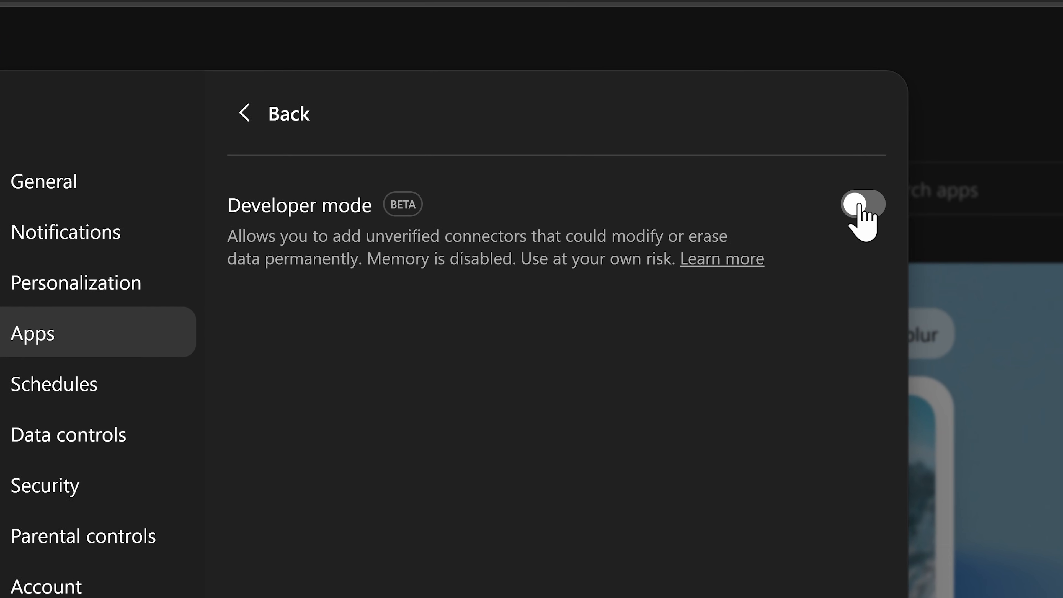
pyautogui.click(859, 205)
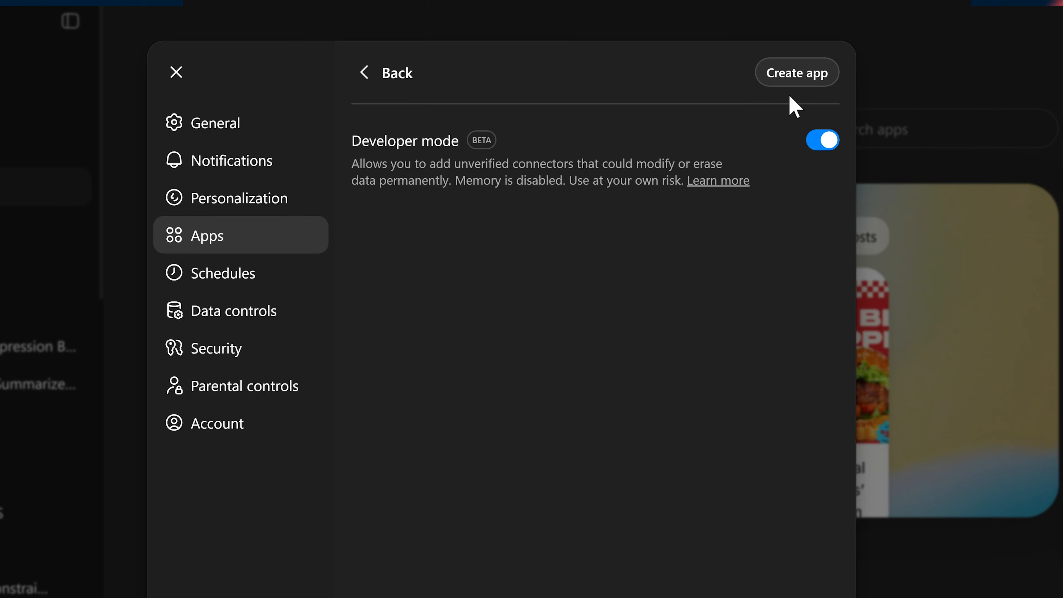
pyautogui.click(793, 76)
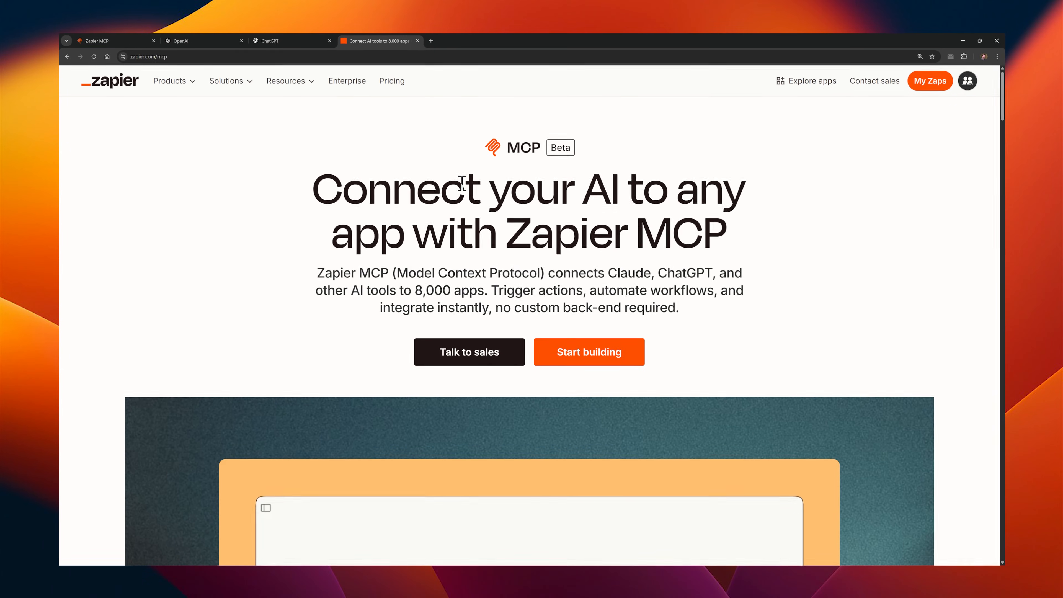
pyautogui.doubleClick(735, 300)
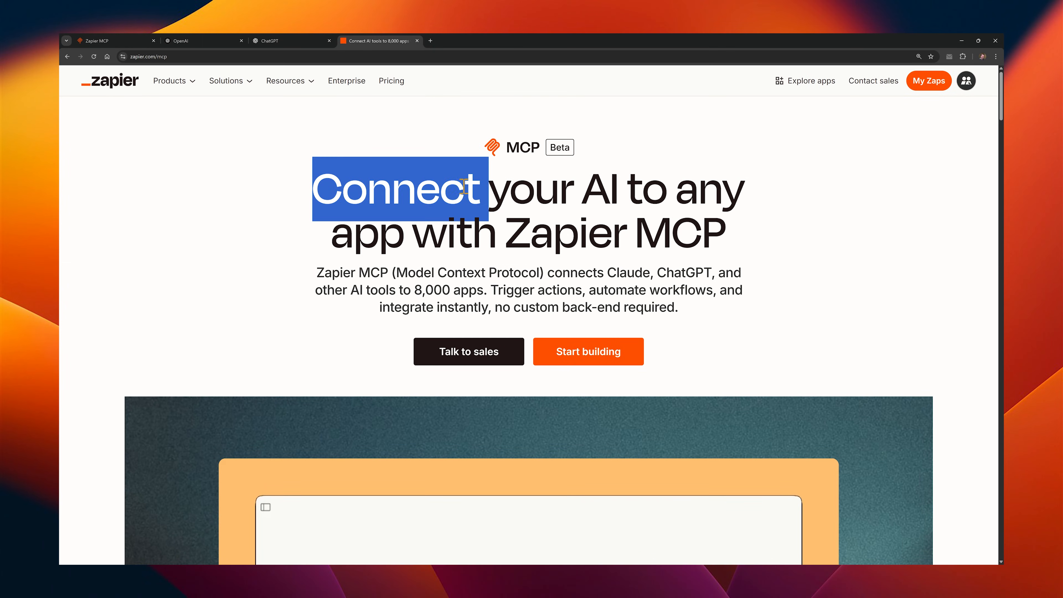
pyautogui.doubleClick(570, 226)
pyautogui.moveTo(570, 227); pyautogui.dragTo(684, 231)
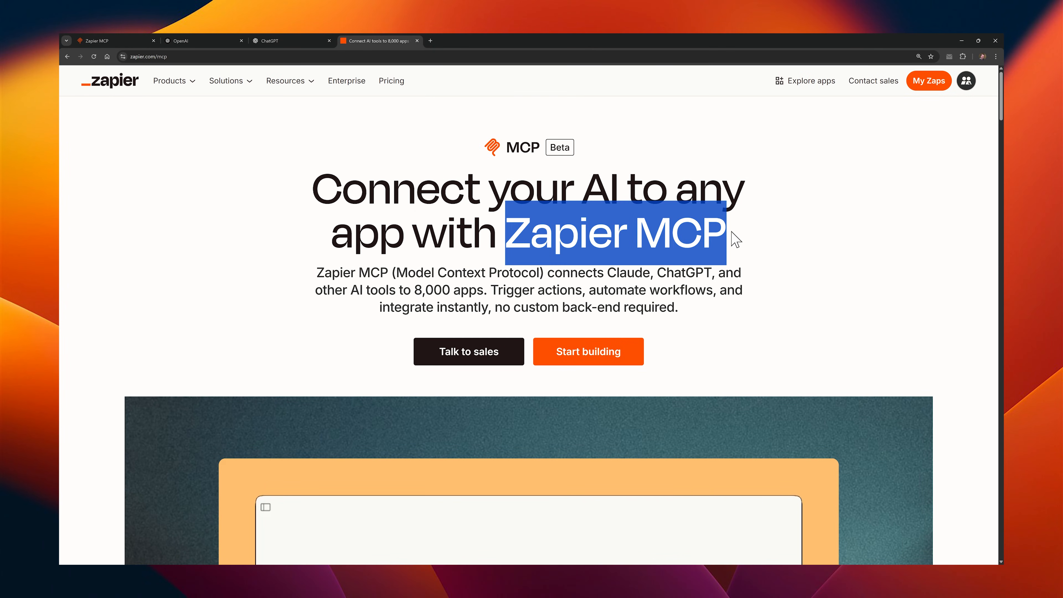
pyautogui.click(735, 239)
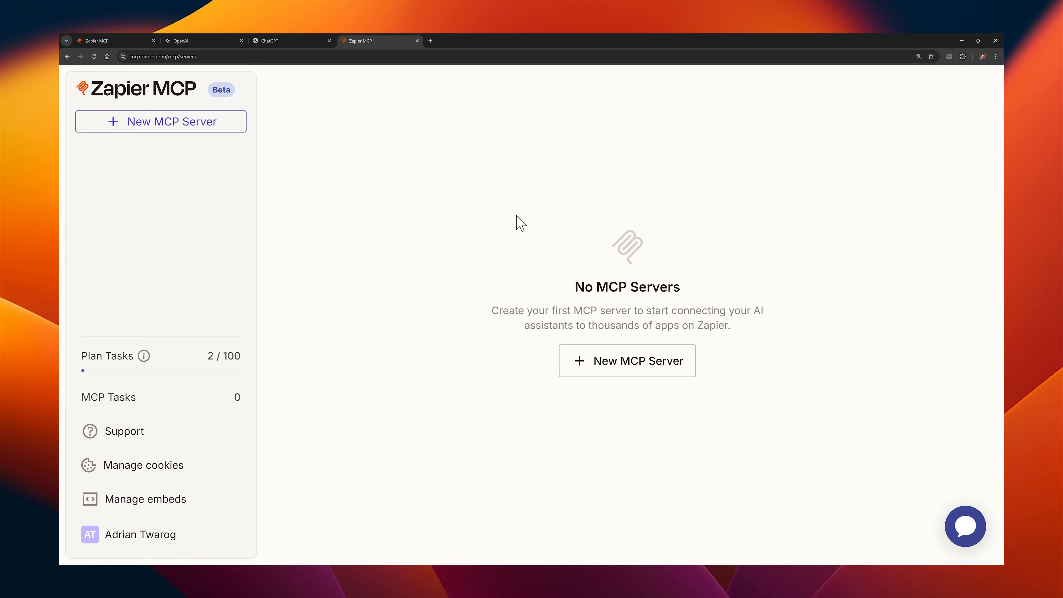
# Step: Create a new Zapier MCP server with ChatGPT as its client
pyautogui.click(628, 363)
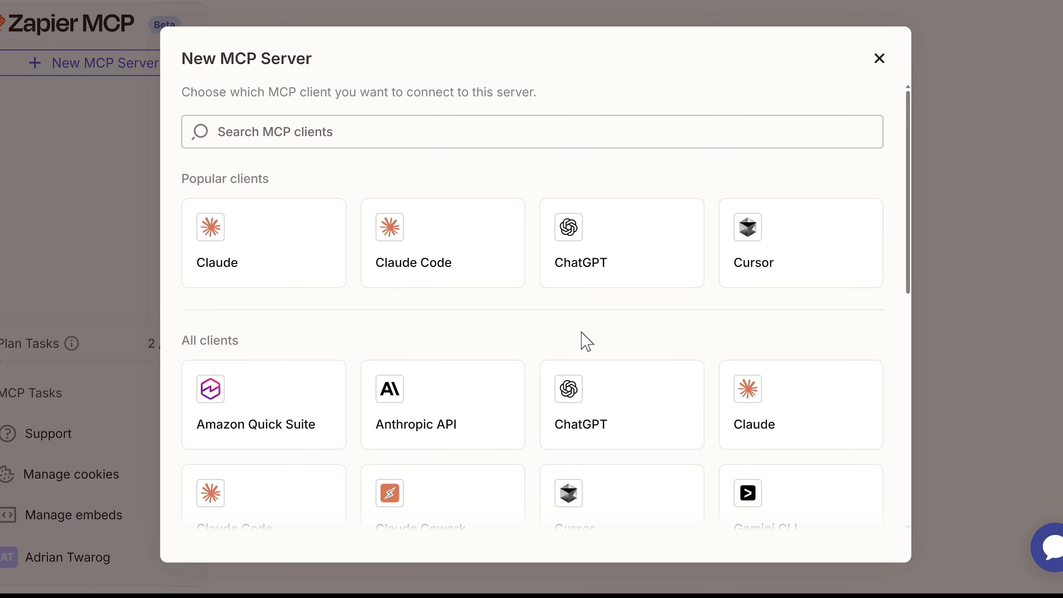
pyautogui.click(571, 284)
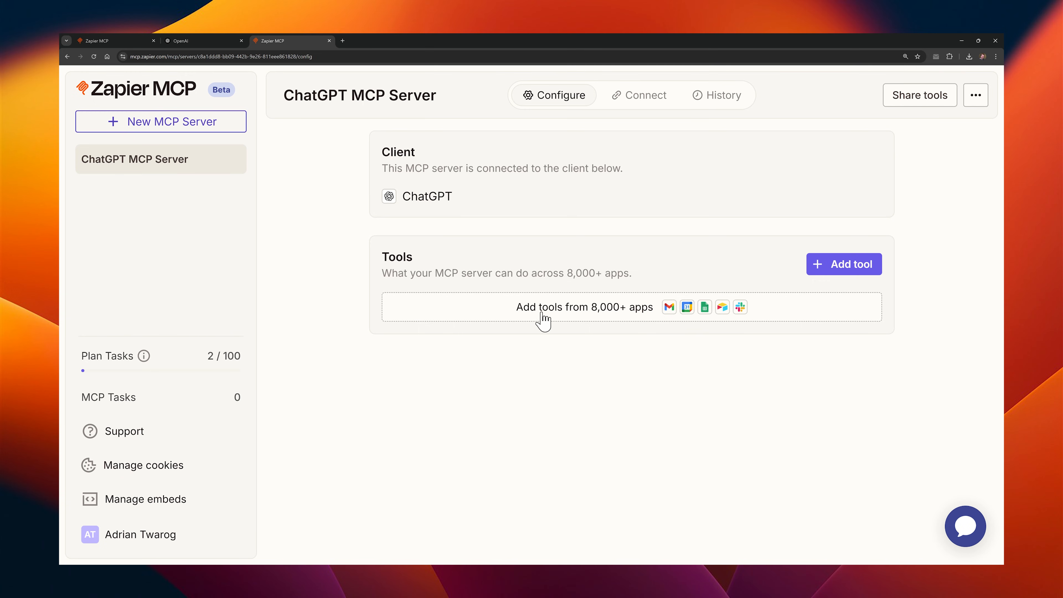
# Step: Add Gmail's Find Email tool to the ChatGPT MCP server and connect it
pyautogui.click(817, 265)
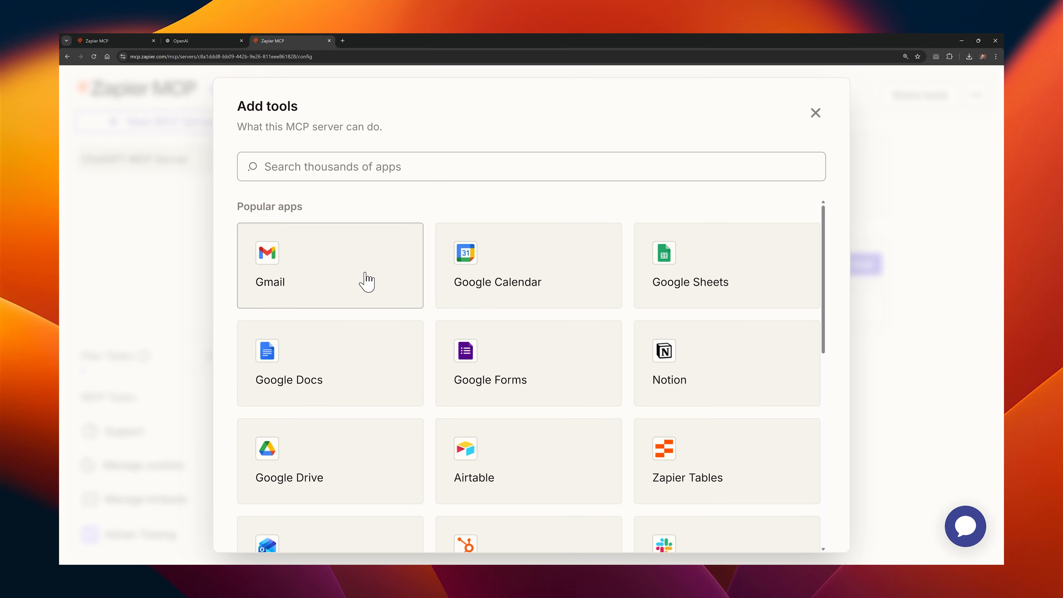
pyautogui.click(208, 258)
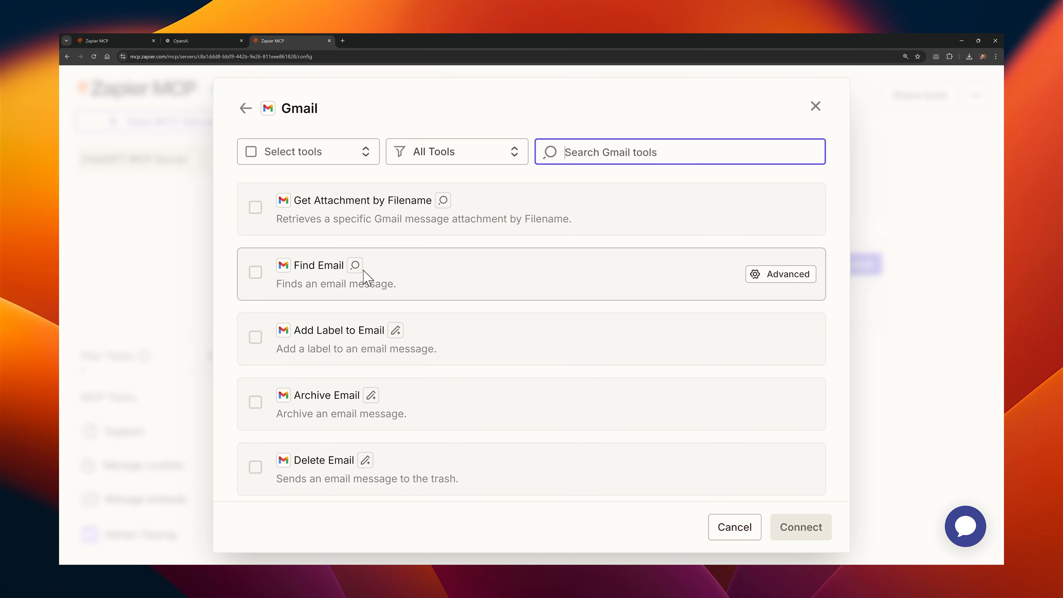
pyautogui.click(255, 273)
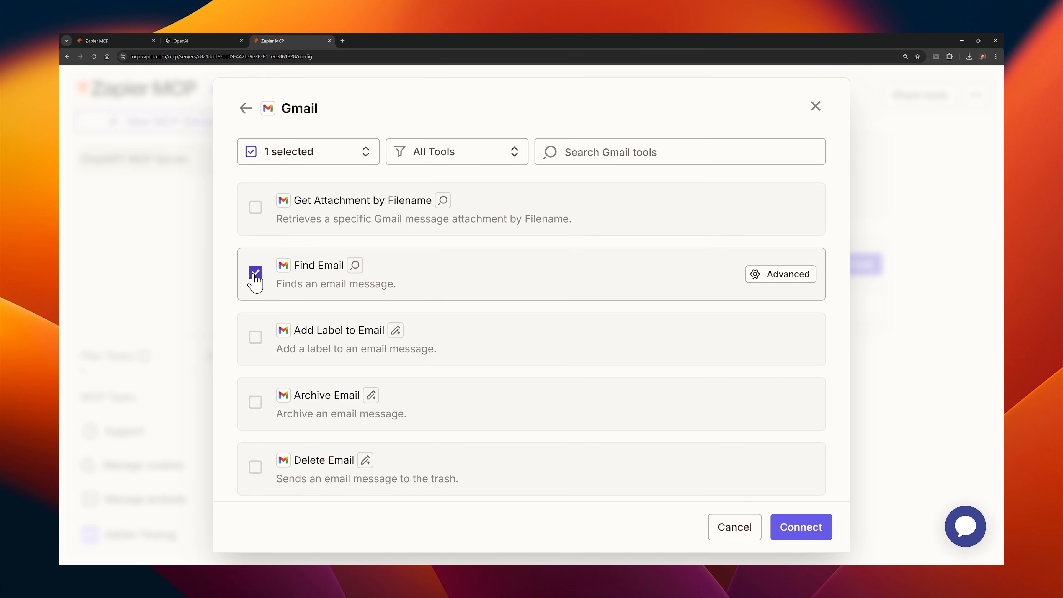
pyautogui.click(785, 534)
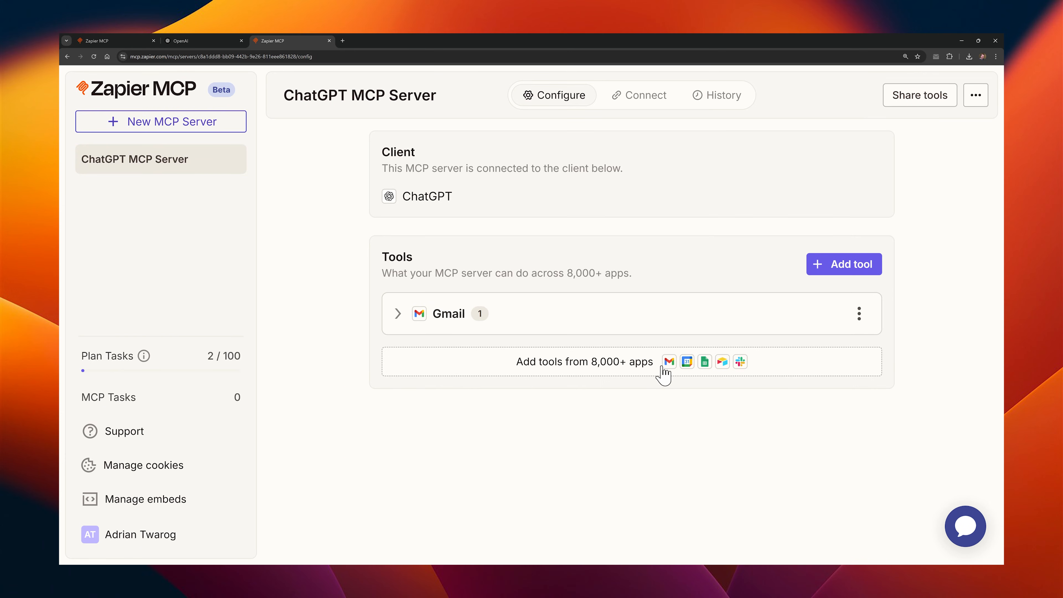
# Step: Try to add a tool from another app, searching the available apps for "disc"
pyautogui.click(837, 268)
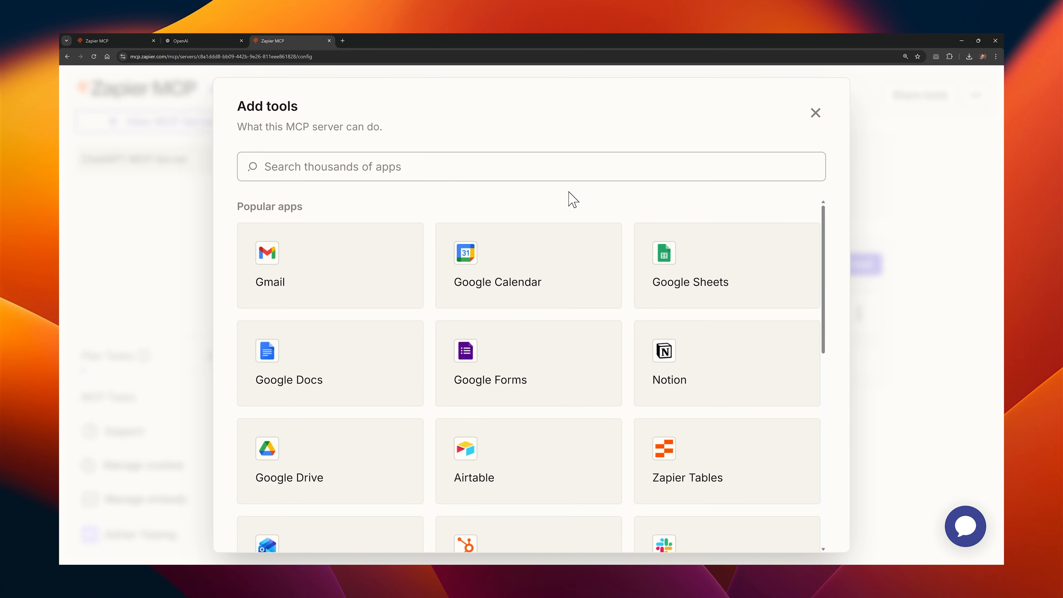
pyautogui.click(560, 169)
pyautogui.write('disc')
pyautogui.doubleClick(556, 169)
pyautogui.click(330, 242)
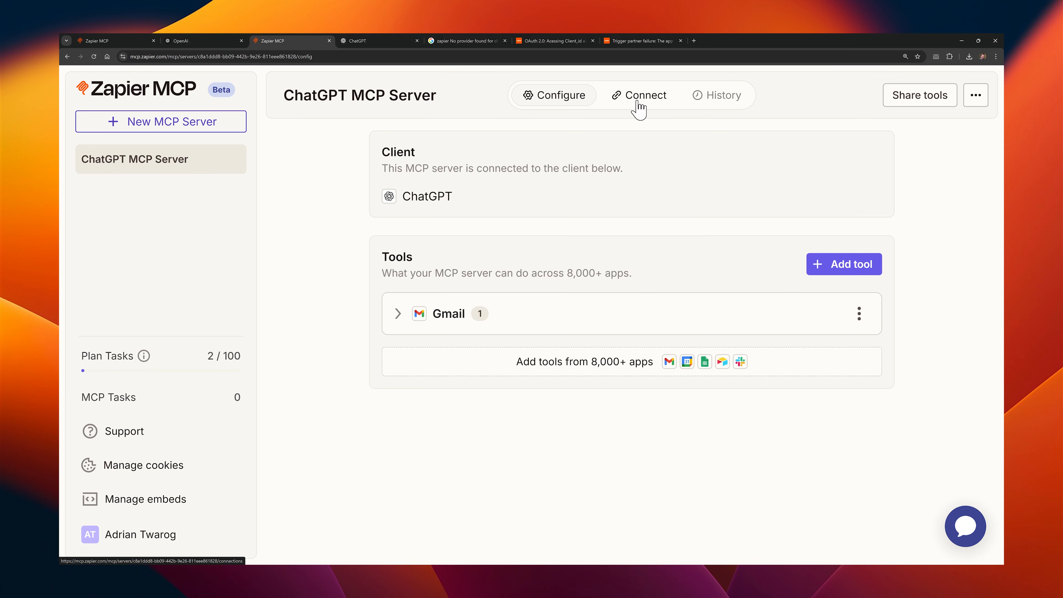
# Step: Acknowledge the Developer Mode requirement for connecting the server to ChatGPT and copy the Integration URL
pyautogui.click(637, 100)
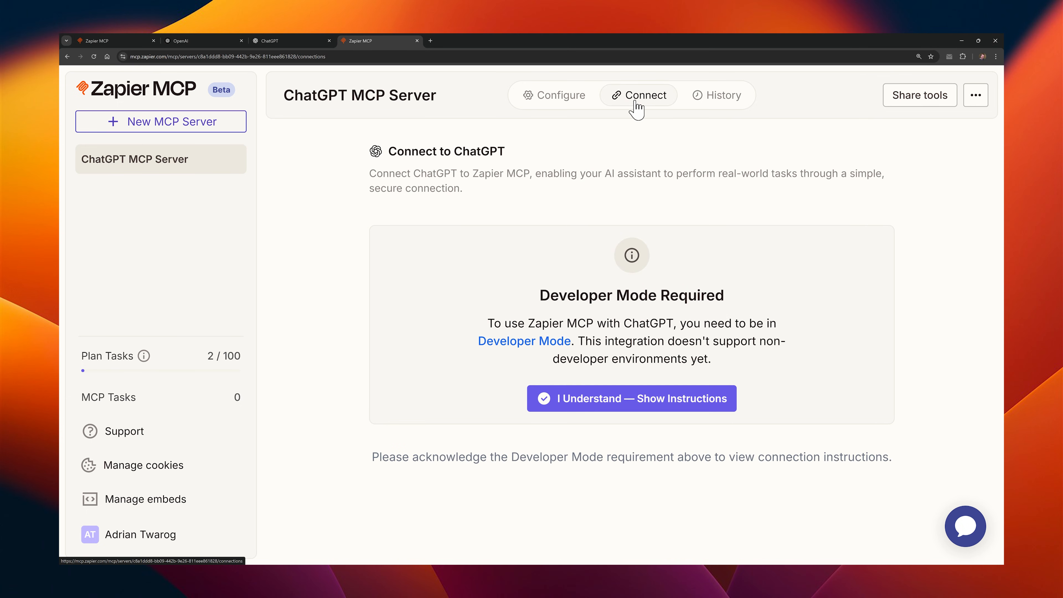
pyautogui.click(630, 402)
pyautogui.scroll(-2, 634, 408)
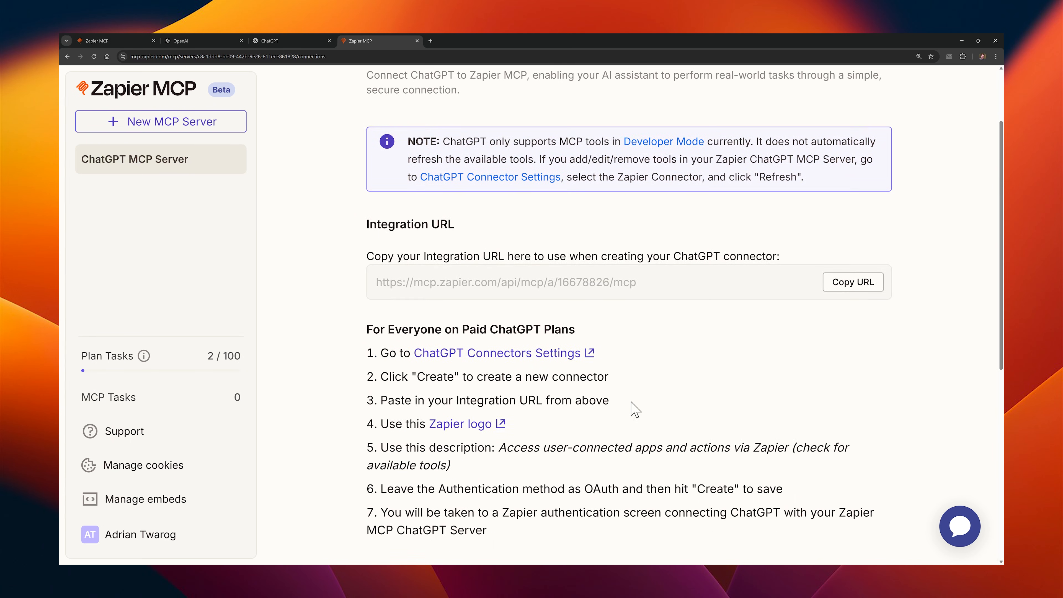
pyautogui.click(844, 289)
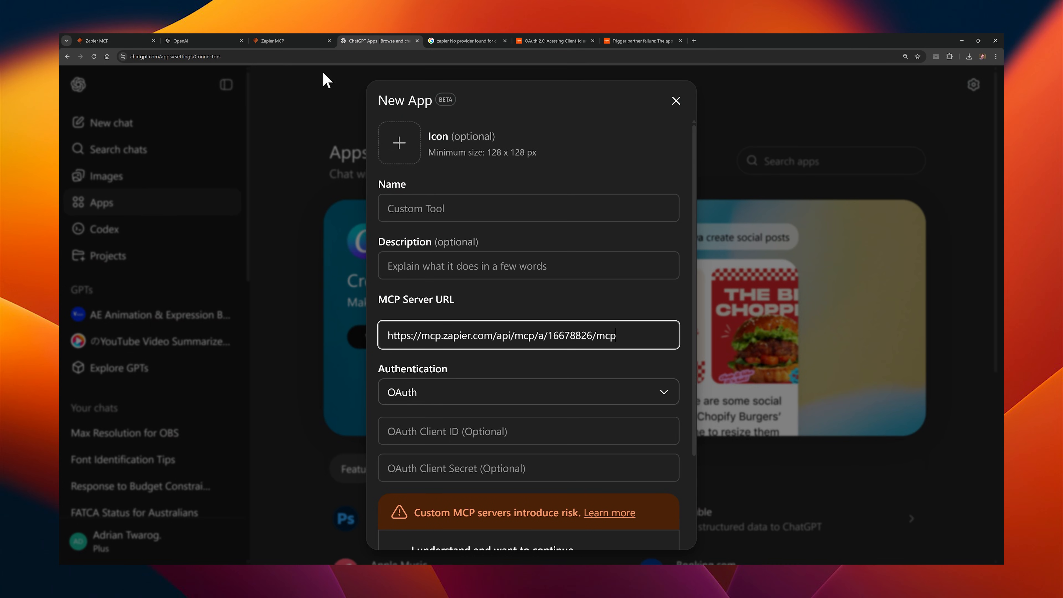
# Step: Copy the suggested description from the Zapier instructions into the new ChatGPT app and name the app "Zapier MCP"
pyautogui.click(302, 42)
pyautogui.scroll(-3, 455, 260)
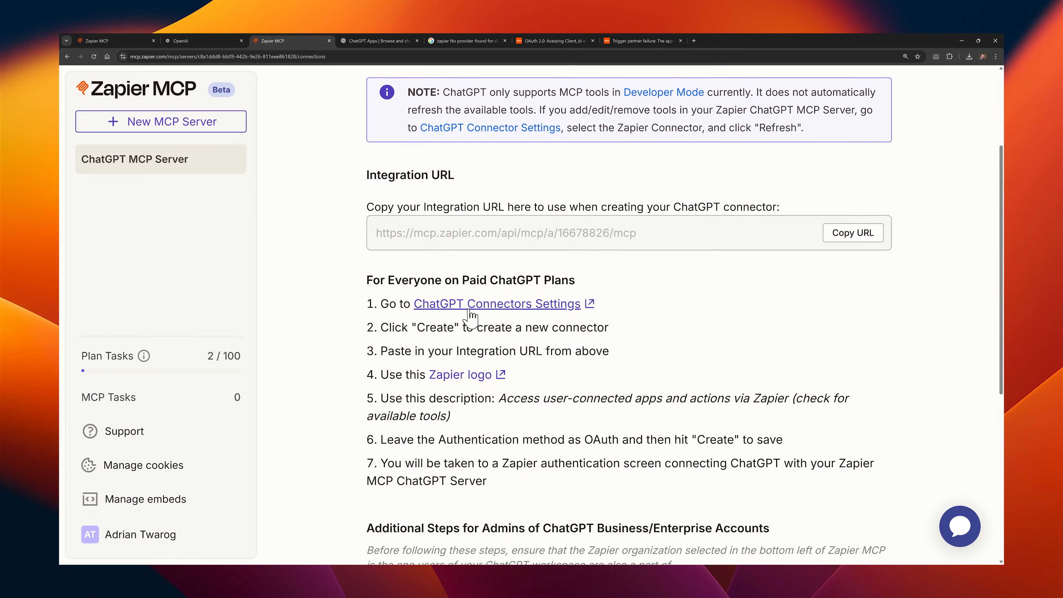
pyautogui.moveTo(499, 397); pyautogui.dragTo(748, 417)
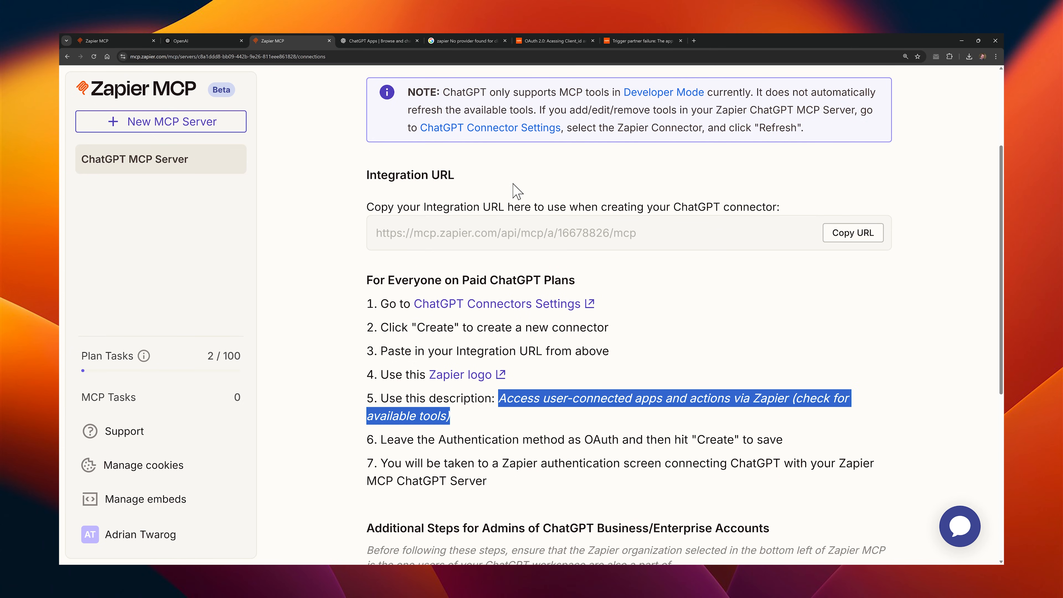
pyautogui.hotkey('ctrl', 'Tab')
pyautogui.click(449, 264)
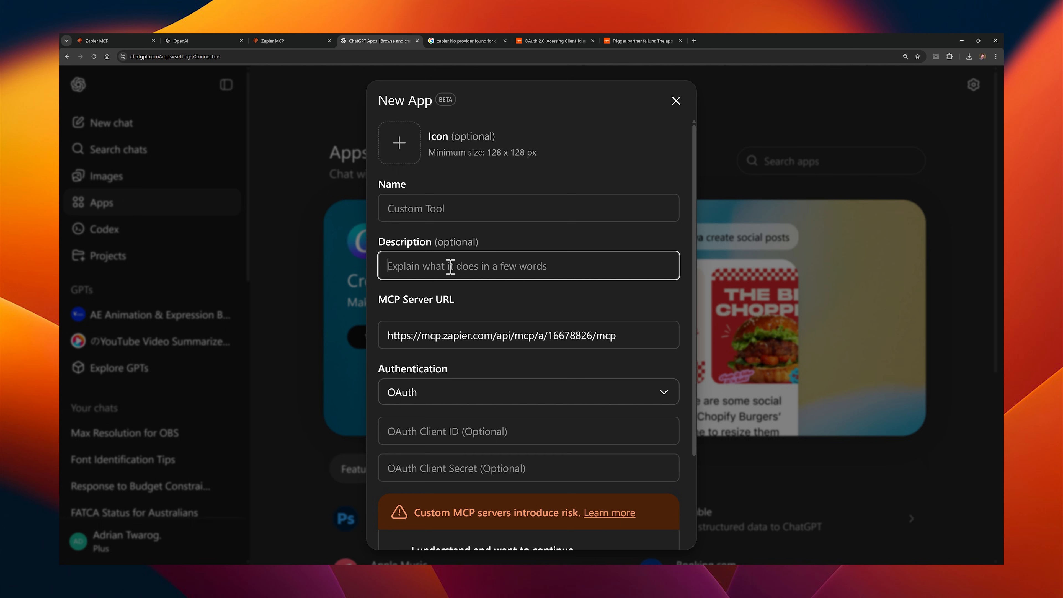
pyautogui.hotkey('ctrl', 'v')
pyautogui.click(448, 206)
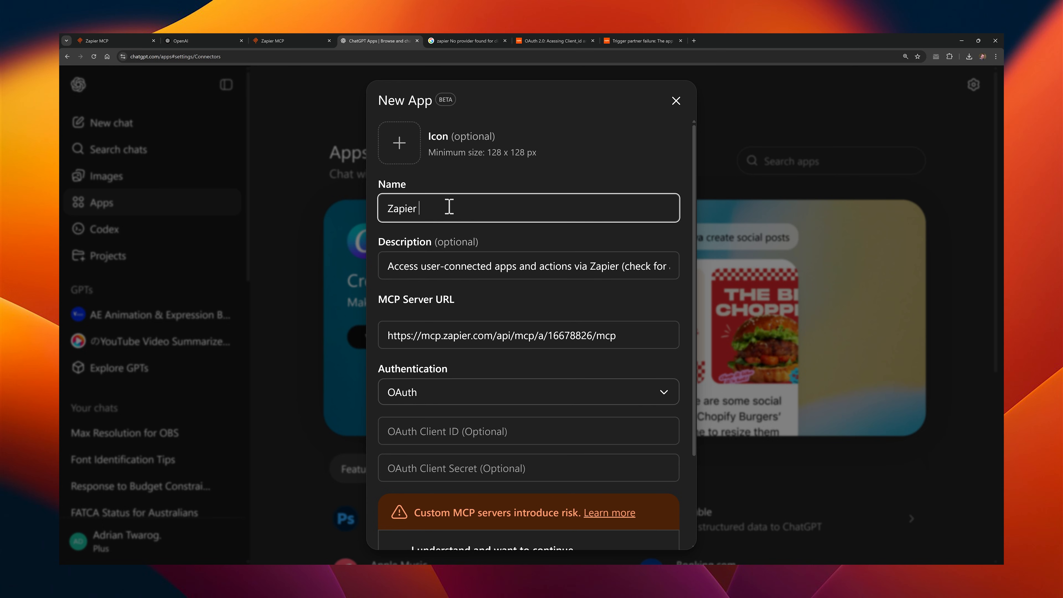
# Step: Download the Zapier logo linked in the Zapier instructions and set it as the new ChatGPT app's icon
pyautogui.click(292, 41)
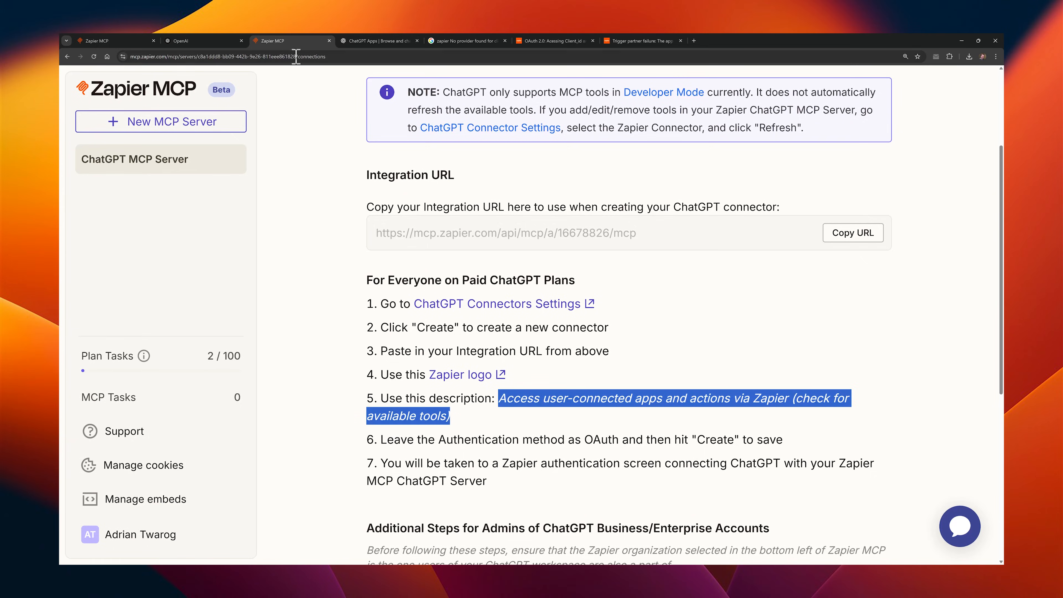
pyautogui.click(517, 355)
pyautogui.click(482, 375)
pyautogui.click(378, 41)
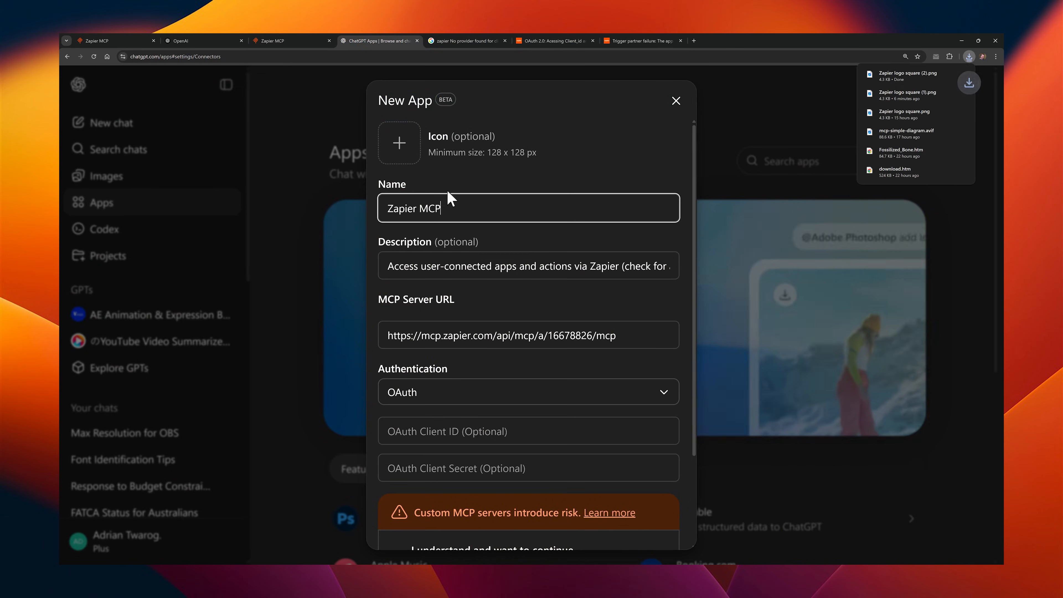
pyautogui.click(399, 153)
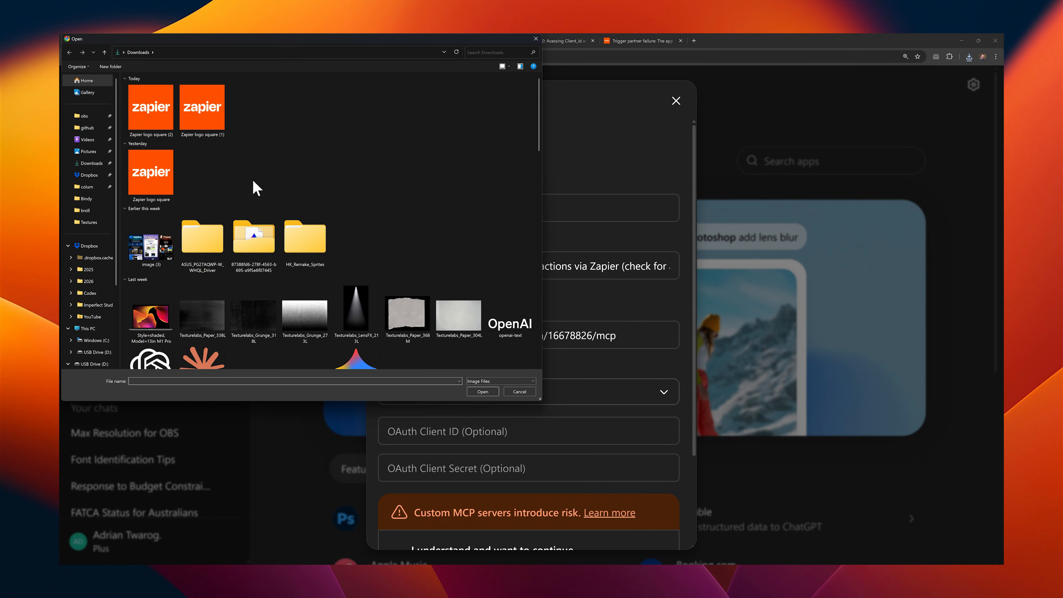
pyautogui.doubleClick(188, 133)
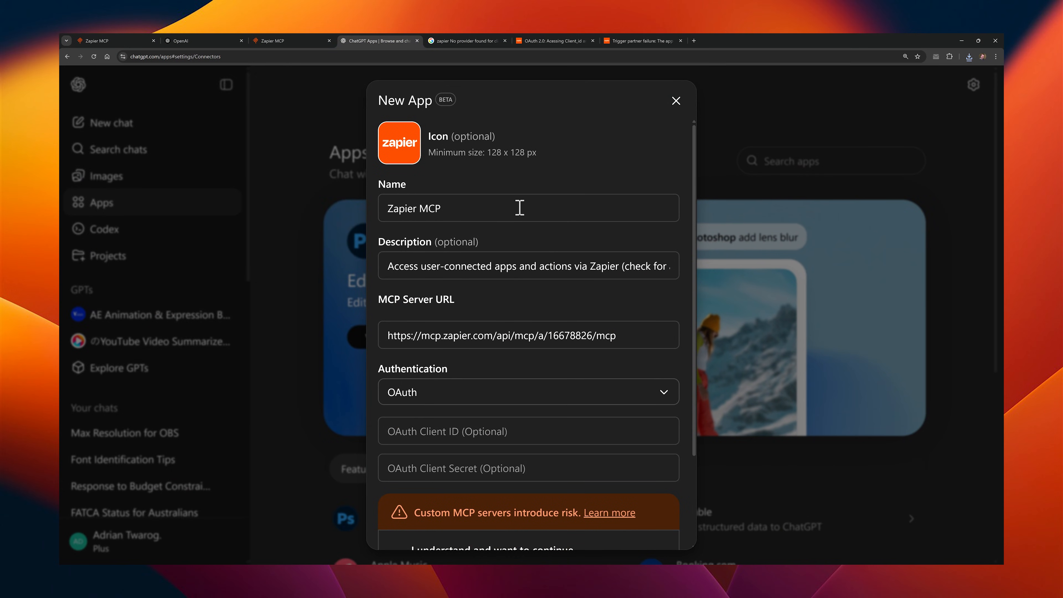
pyautogui.scroll(-3, 519, 210)
pyautogui.click(533, 276)
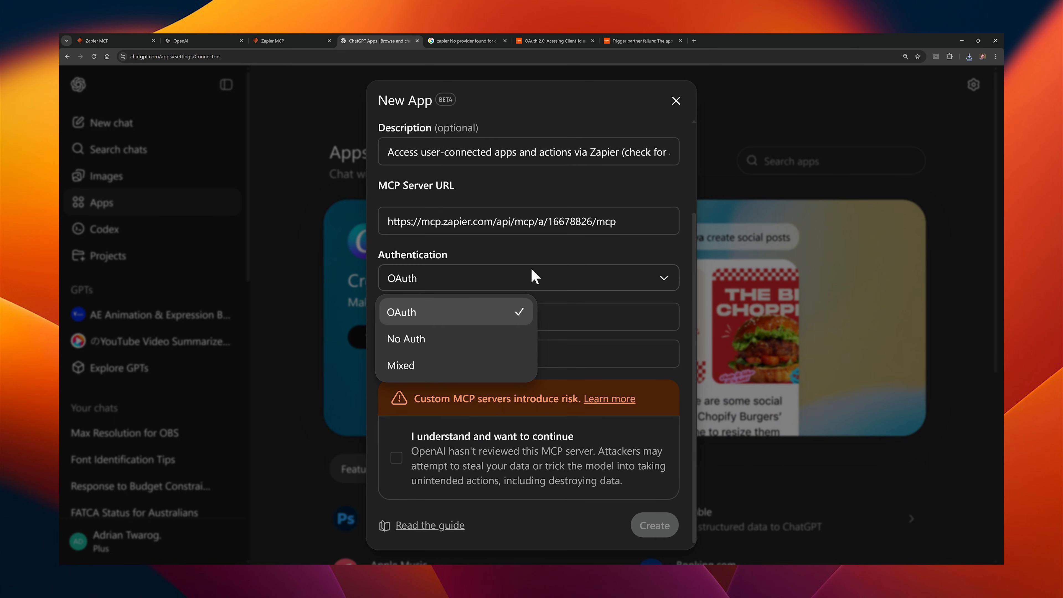
pyautogui.click(482, 366)
pyautogui.click(485, 281)
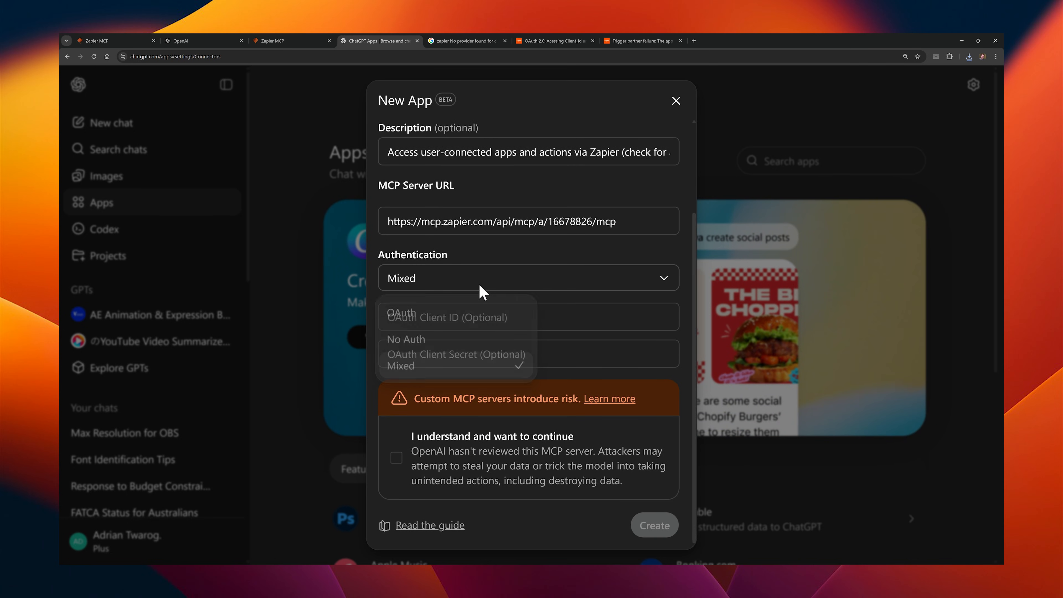
pyautogui.click(472, 323)
# Step: Create the Zapier MCP app with OAuth and the custom server risk acknowledged, and allow OpenAI access to the Zapier account
pyautogui.click(301, 41)
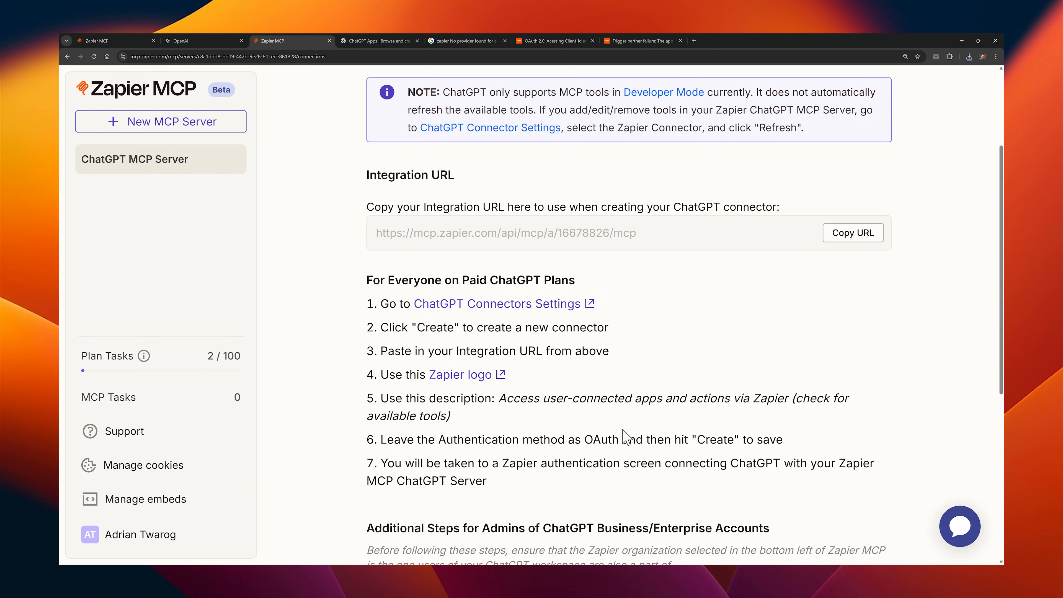
pyautogui.click(377, 41)
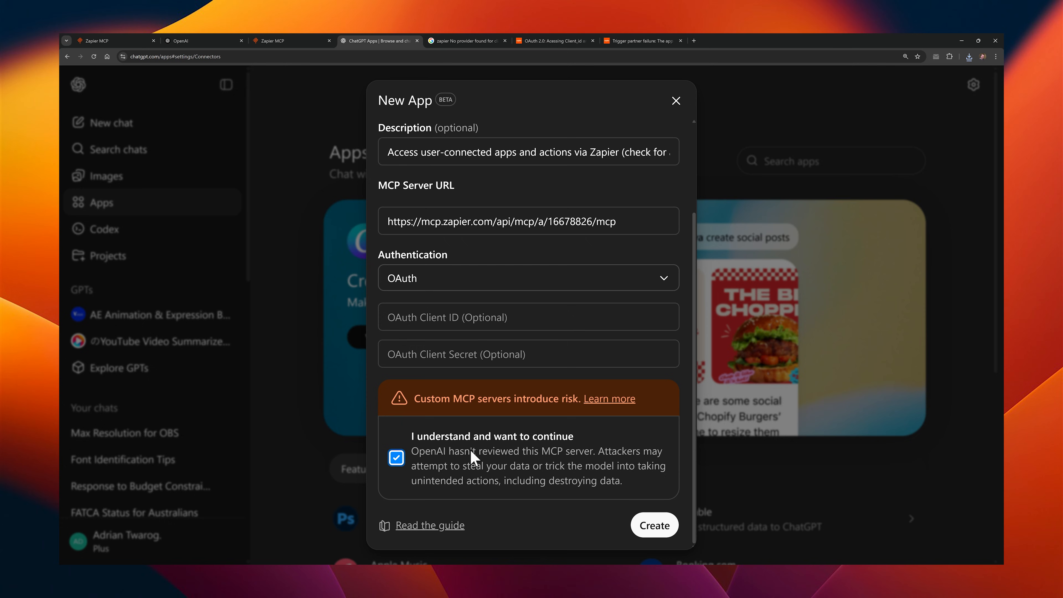
pyautogui.click(654, 528)
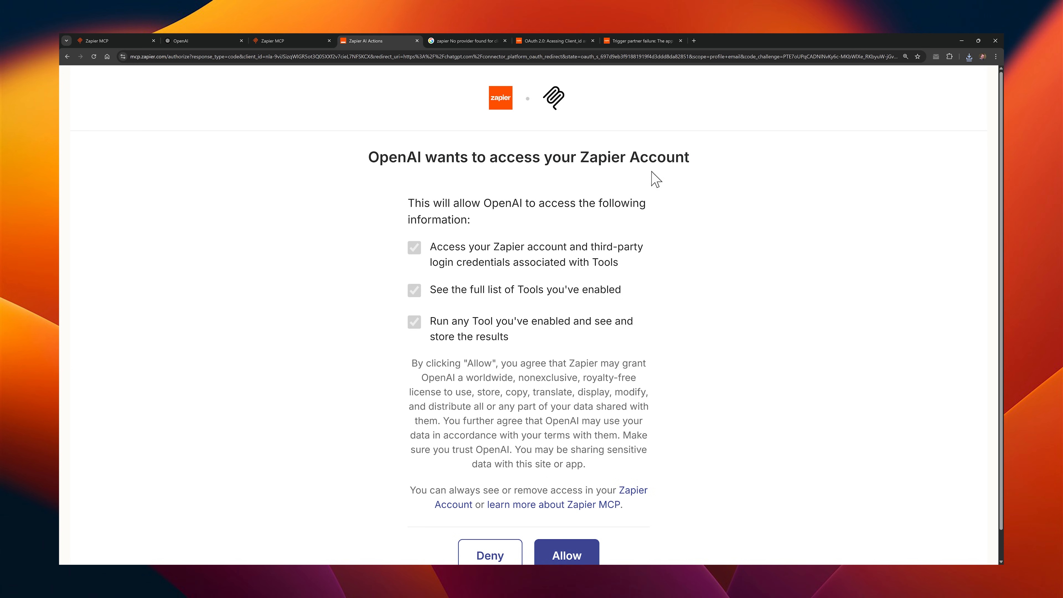
pyautogui.scroll(-1, 543, 371)
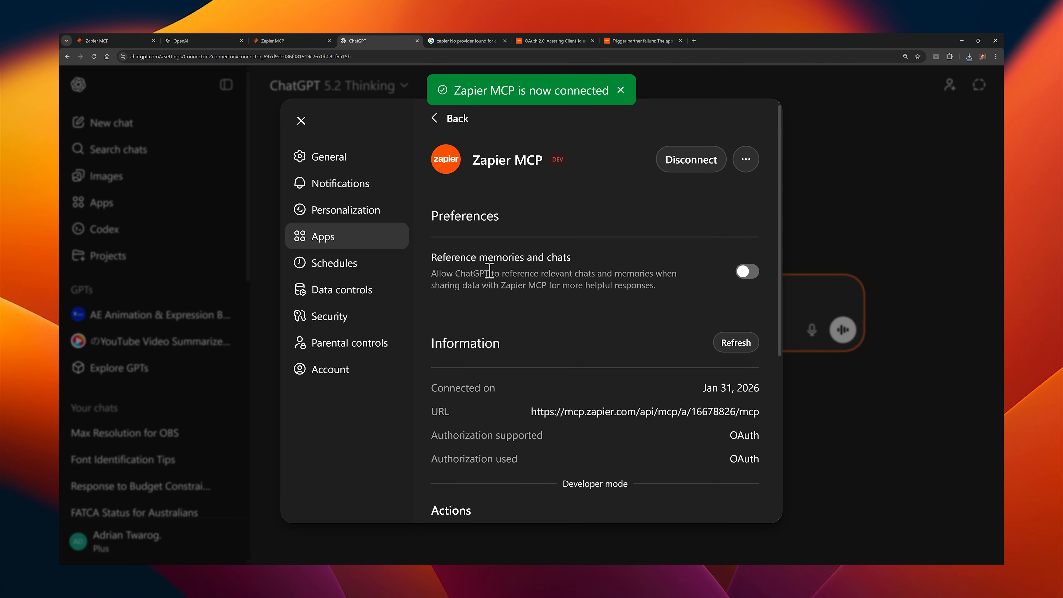
# Step: Review the connected Zapier MCP app's details and actions, including gmail_find_email, and close the settings
pyautogui.scroll(-6, 489, 270)
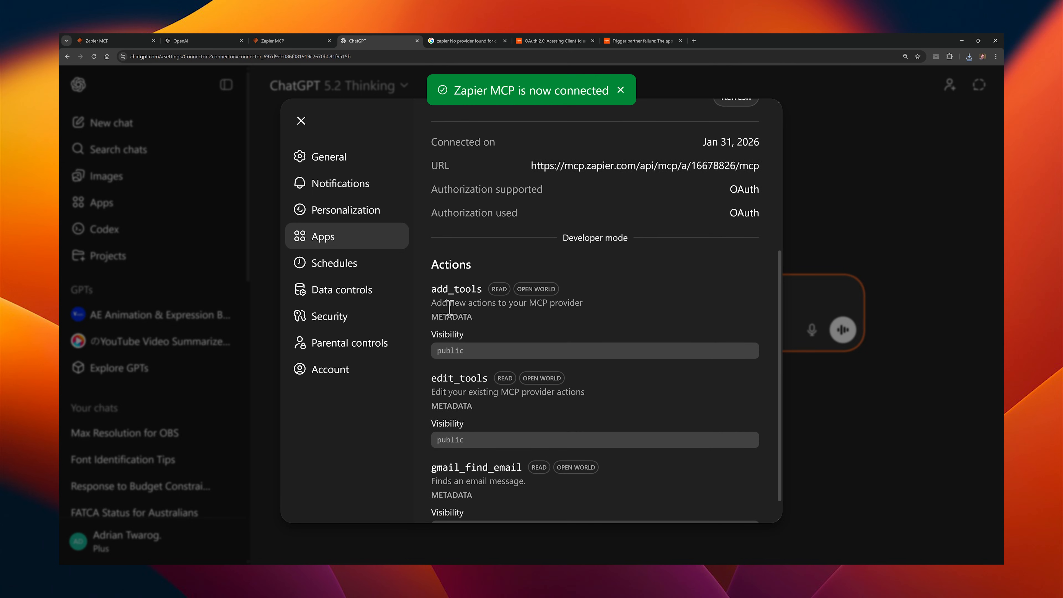
pyautogui.scroll(-1, 471, 380)
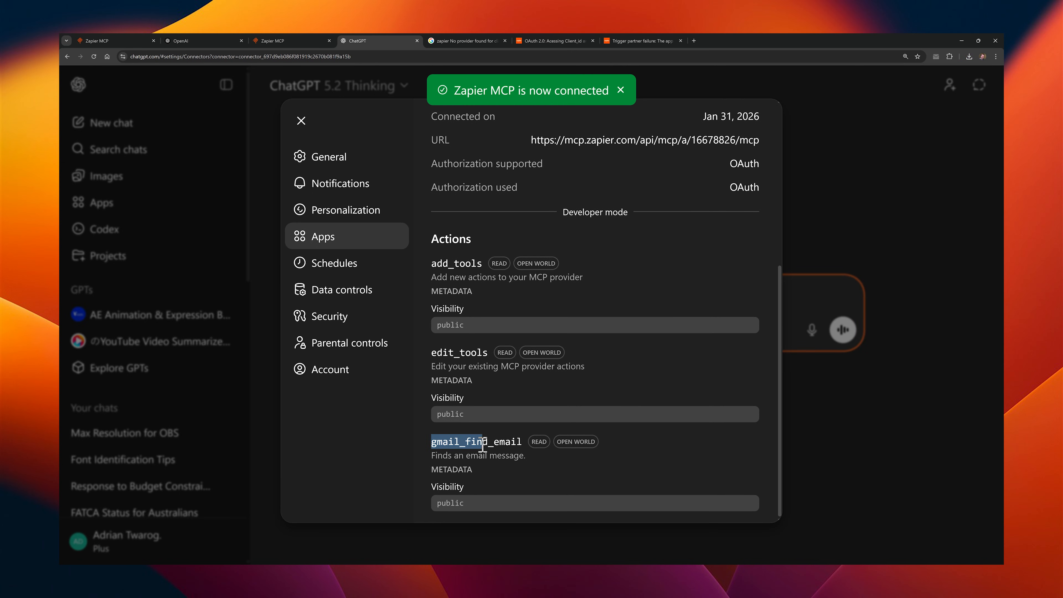
pyautogui.moveTo(482, 446); pyautogui.dragTo(524, 442)
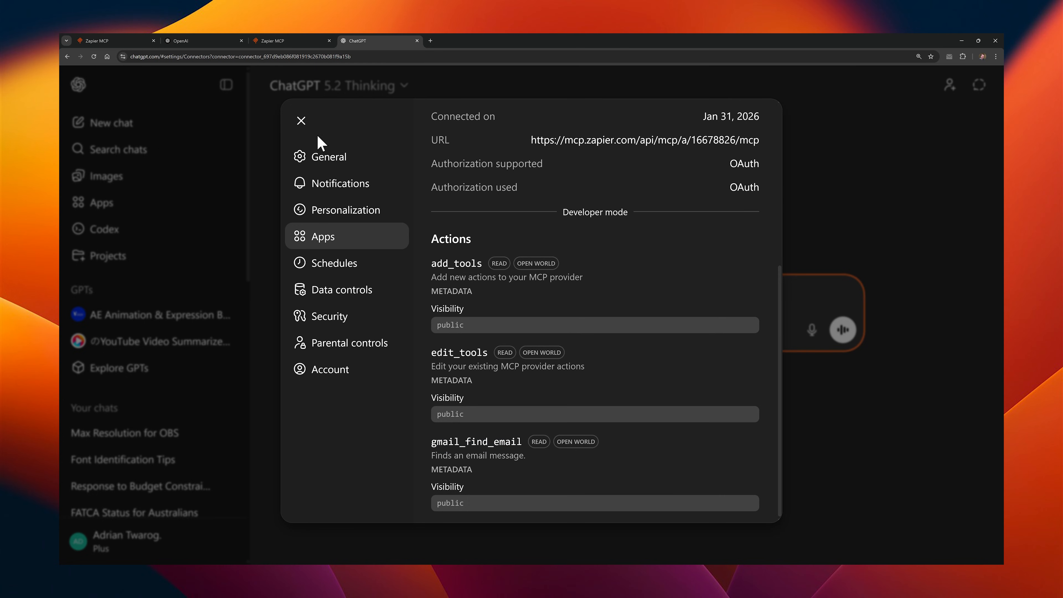
pyautogui.click(302, 122)
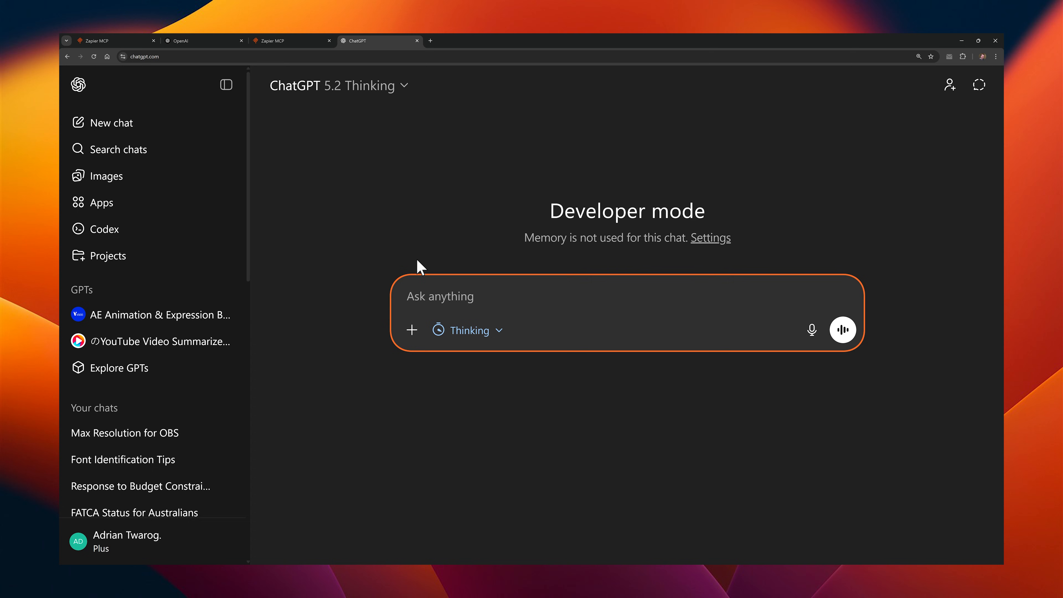
# Step: Ask "What's the latest email I've received?" in a chat with Zapier MCP enabled and Thinking turned off
pyautogui.click(409, 339)
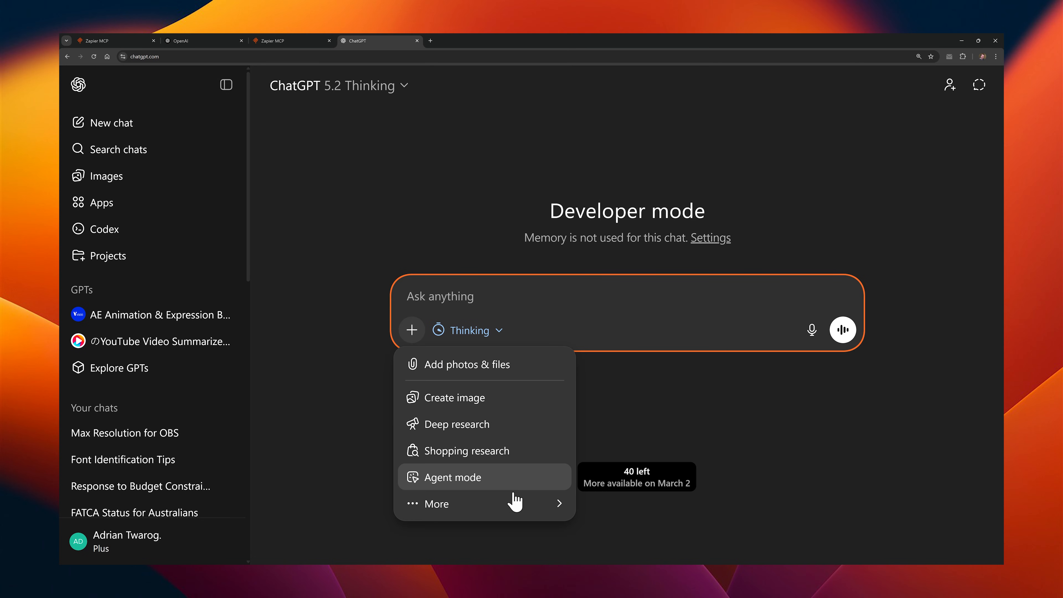
pyautogui.moveTo(517, 507)
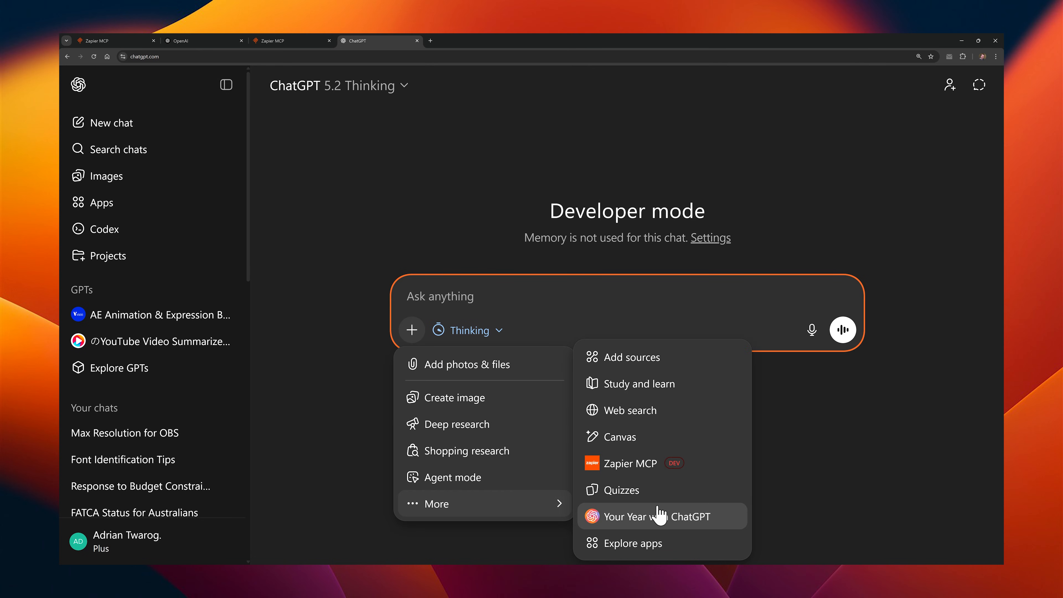
pyautogui.click(717, 471)
pyautogui.click(468, 330)
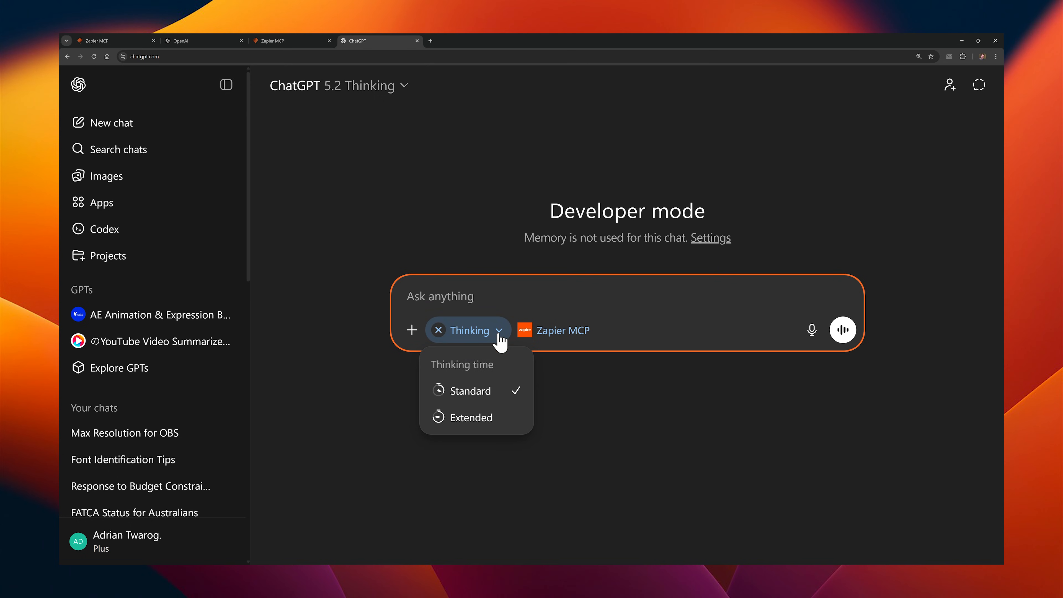
pyautogui.click(439, 330)
pyautogui.write('Waht')
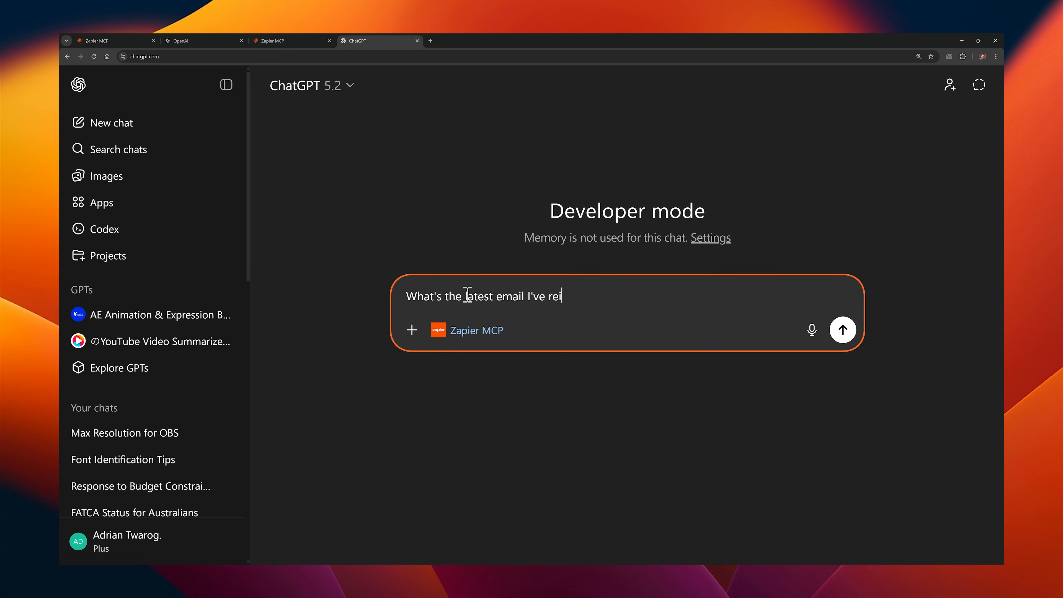
pyautogui.press('Return')
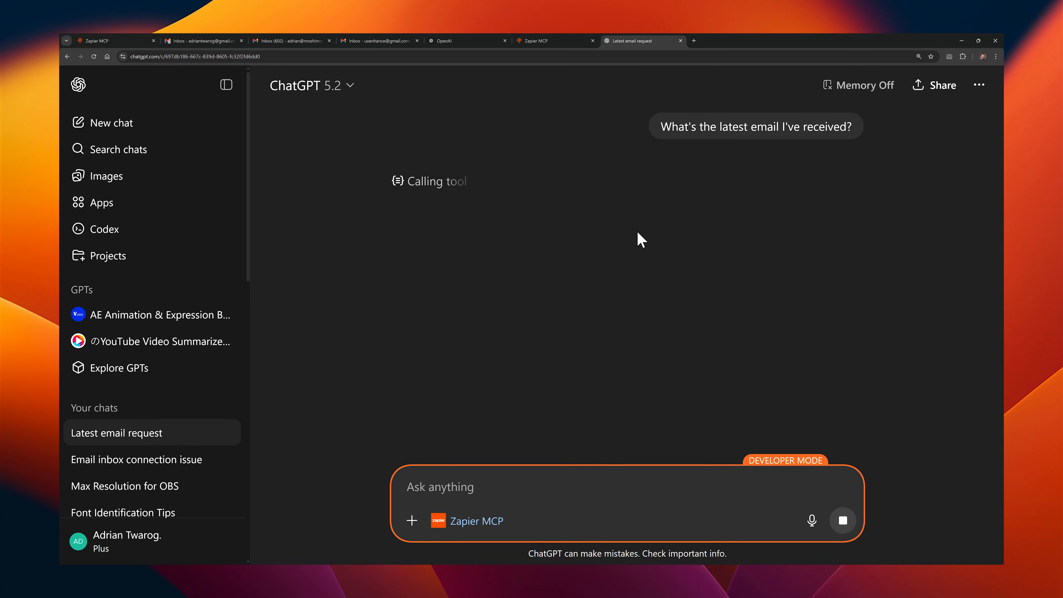
# Step: Inspect the description, input and output of the gmail_find_email tool call, and close the tool call details
pyautogui.click(397, 183)
pyautogui.click(732, 237)
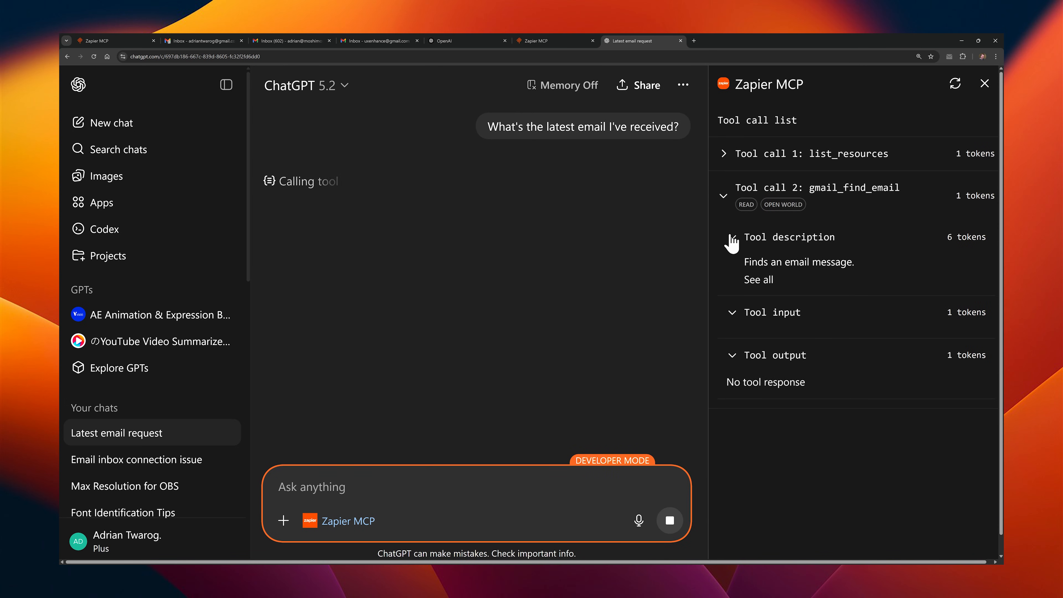
pyautogui.click(733, 237)
pyautogui.click(732, 271)
pyautogui.click(733, 309)
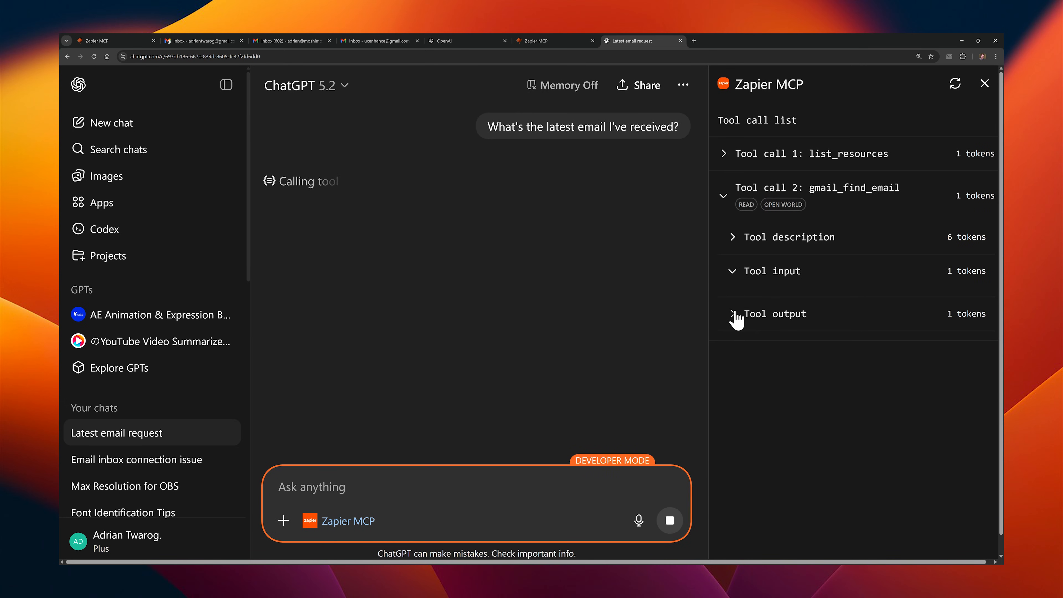
pyautogui.click(733, 314)
pyautogui.click(724, 195)
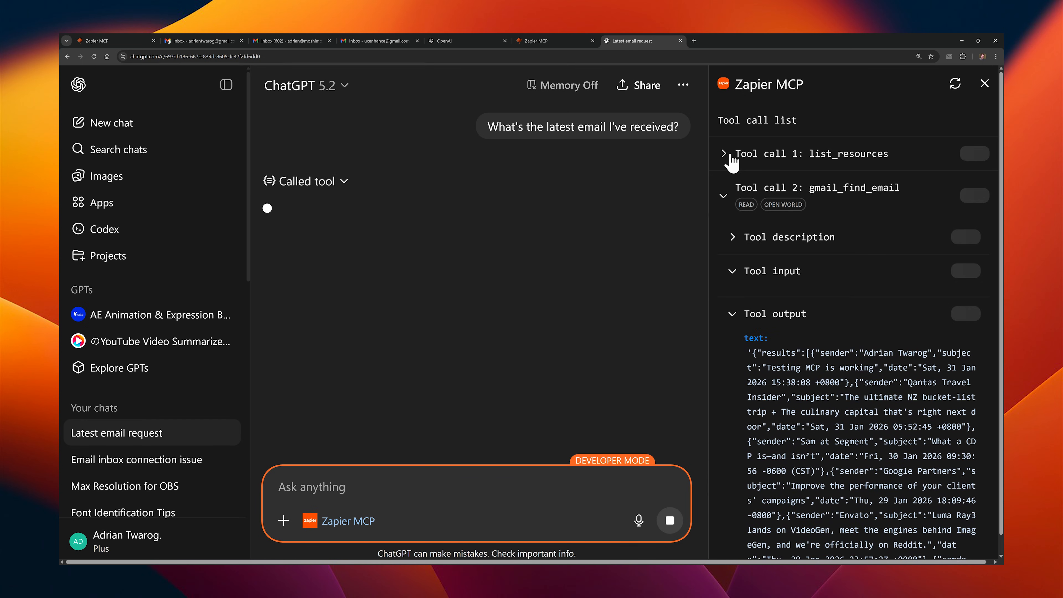
pyautogui.click(730, 155)
pyautogui.click(984, 84)
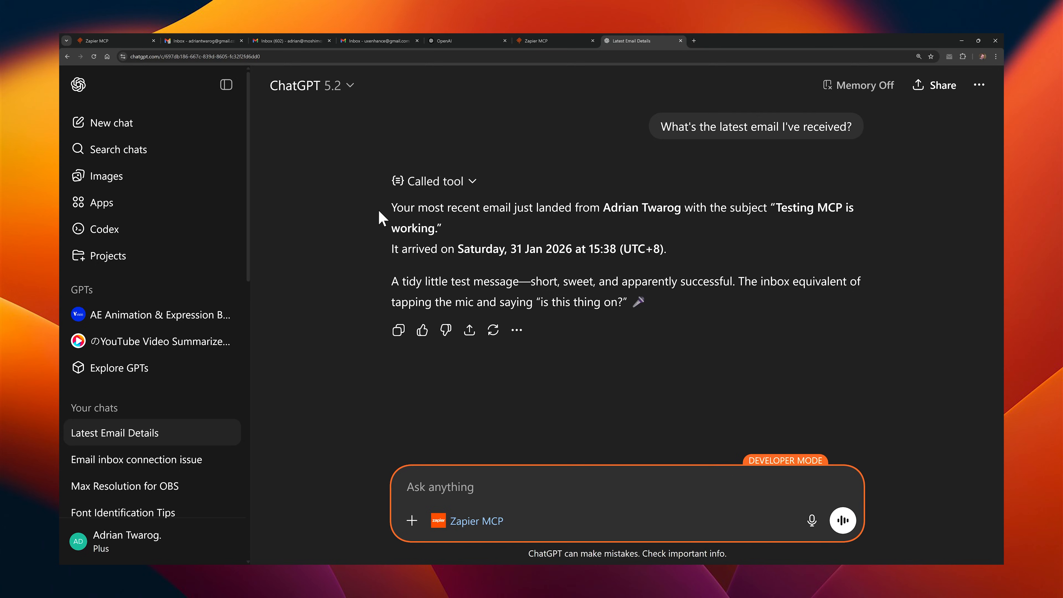
# Step: Examine the email subject and arrival time given in ChatGPT's answer
pyautogui.moveTo(773, 206); pyautogui.dragTo(768, 227)
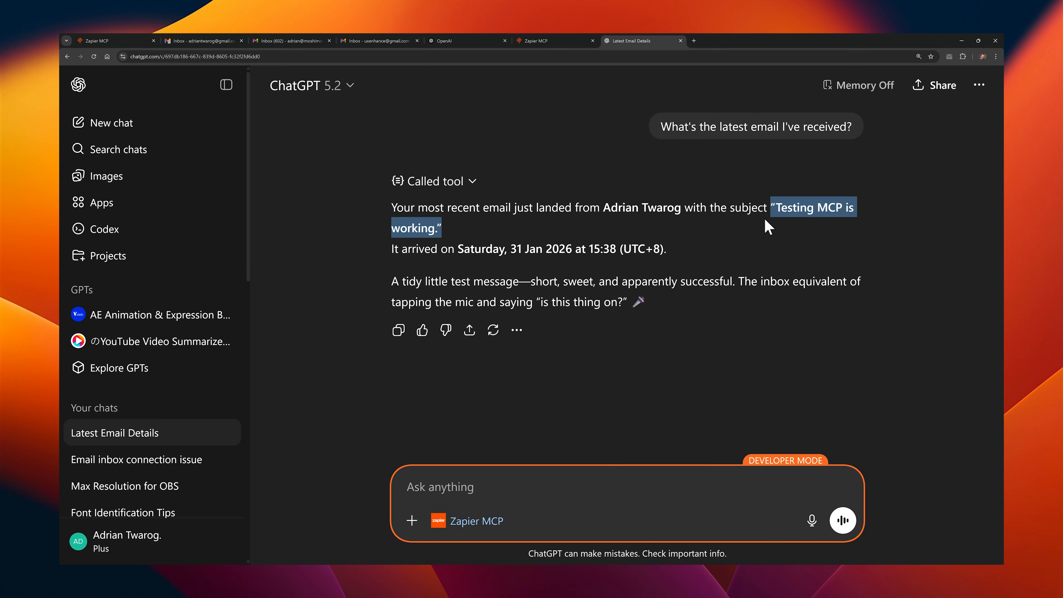
pyautogui.click(757, 247)
pyautogui.moveTo(532, 252); pyautogui.dragTo(677, 253)
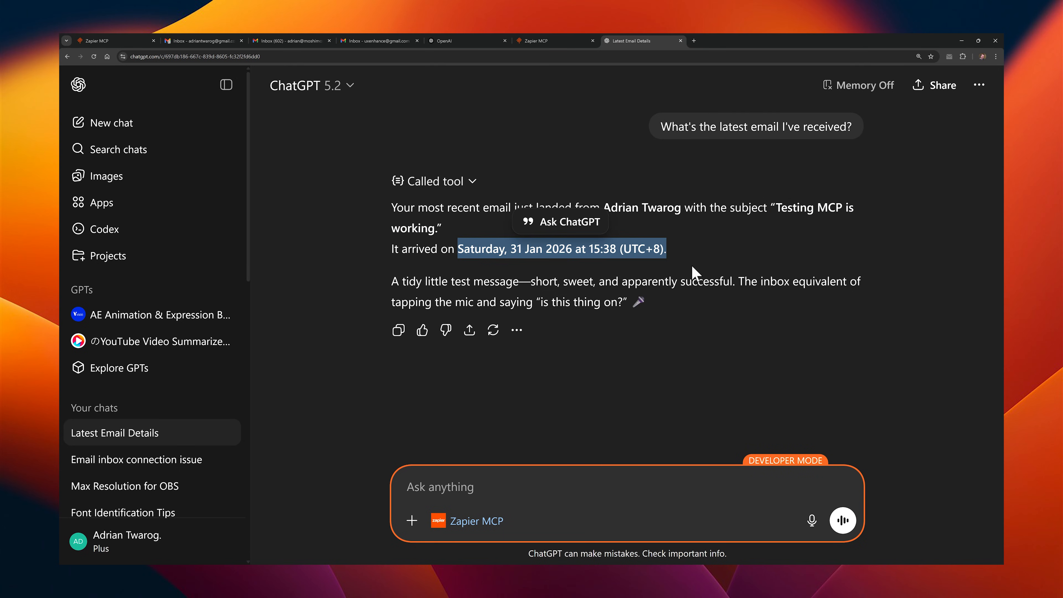
pyautogui.click(631, 294)
# Step: Switch to Gmail, open the "Testing MCP is working" email and check its message text
pyautogui.click(289, 40)
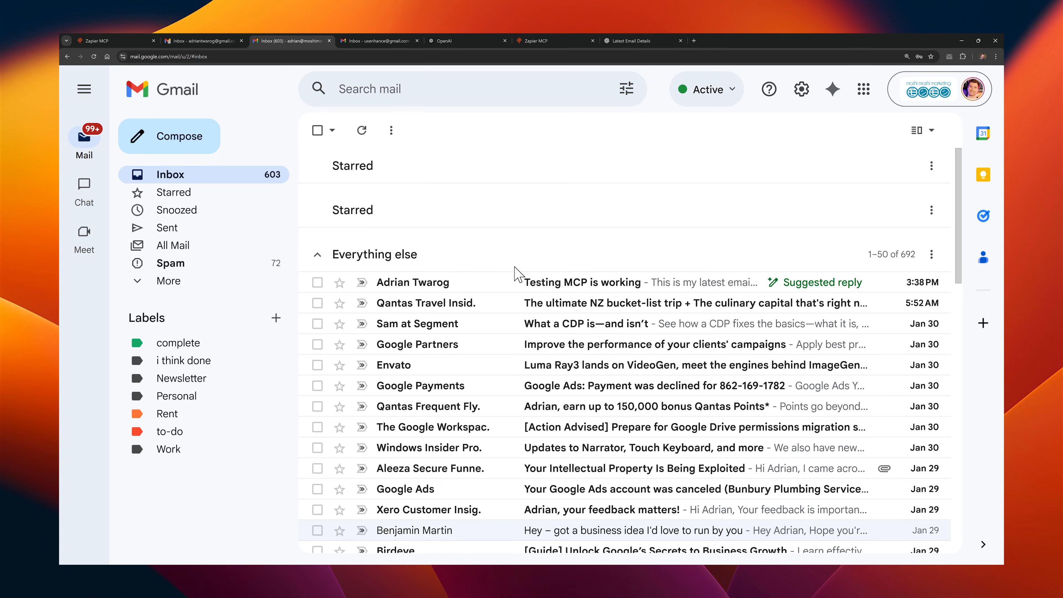
pyautogui.click(534, 289)
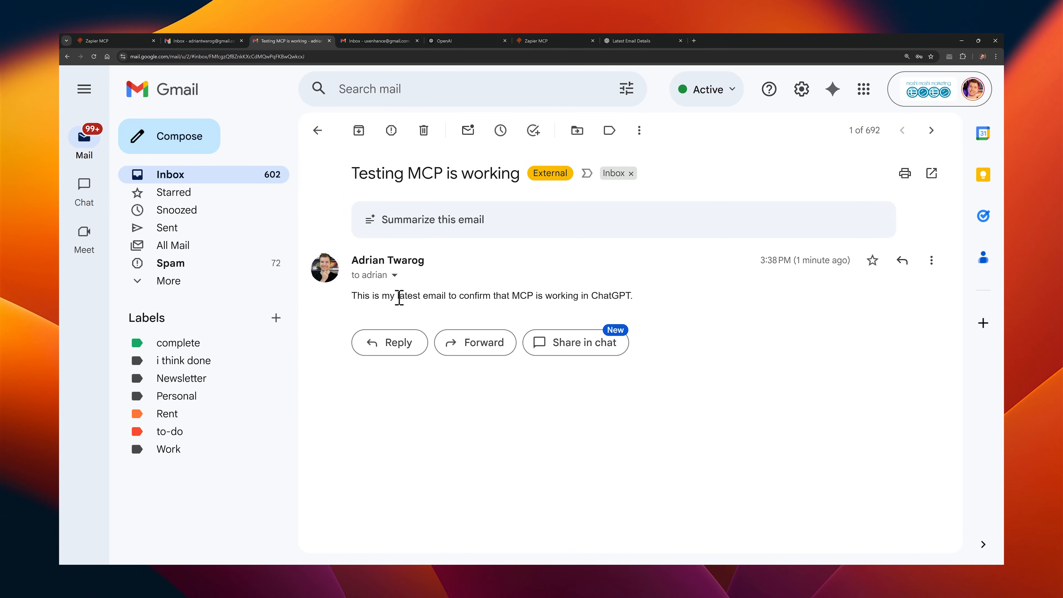
pyautogui.moveTo(354, 298); pyautogui.dragTo(612, 299)
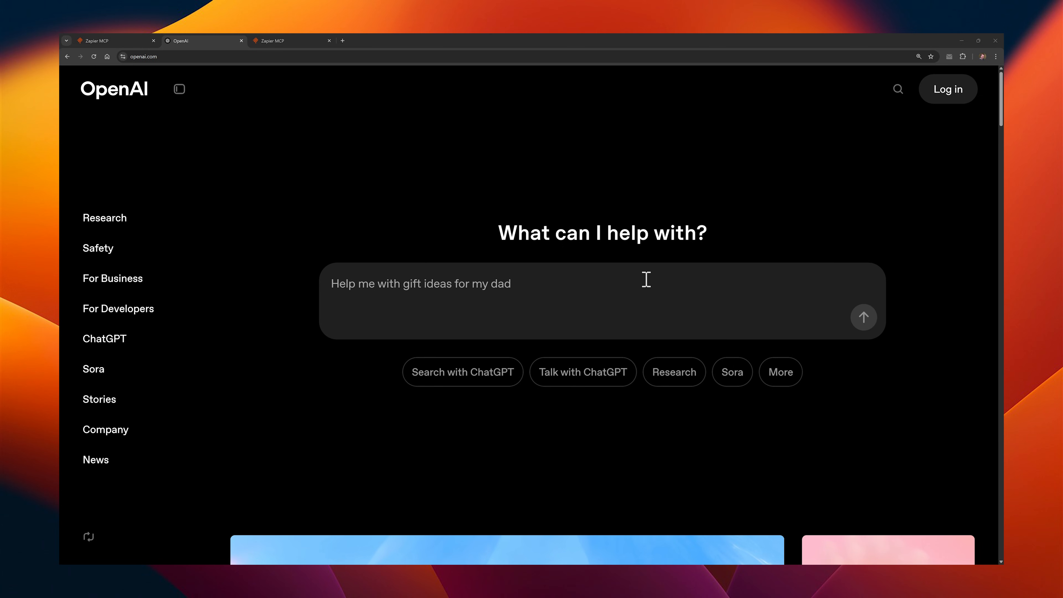
# Step: Go from the OpenAI home page to the API Platform dashboard and create a new chat prompt
pyautogui.click(949, 95)
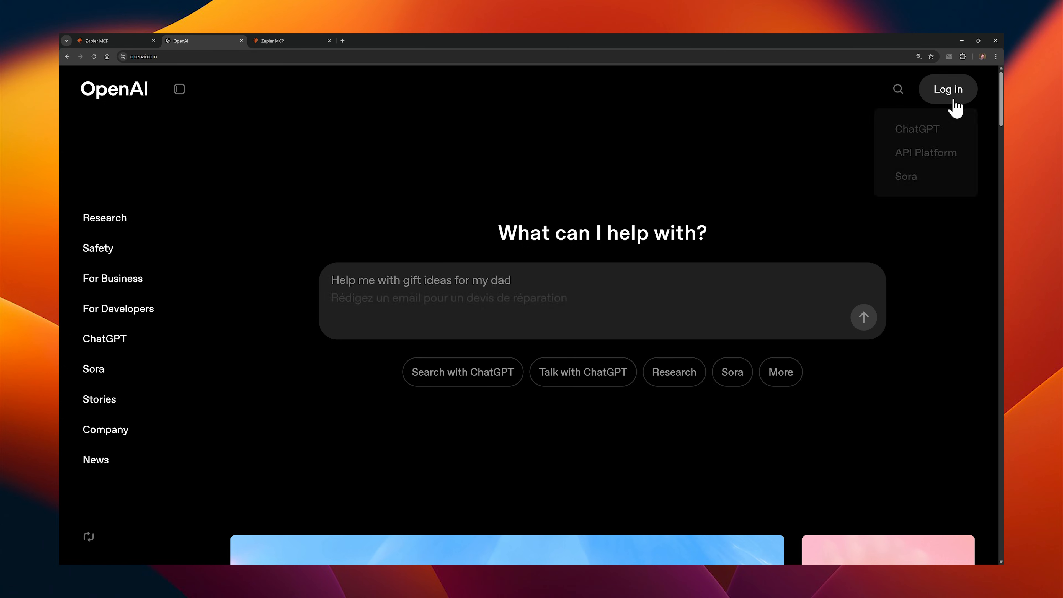
pyautogui.click(929, 164)
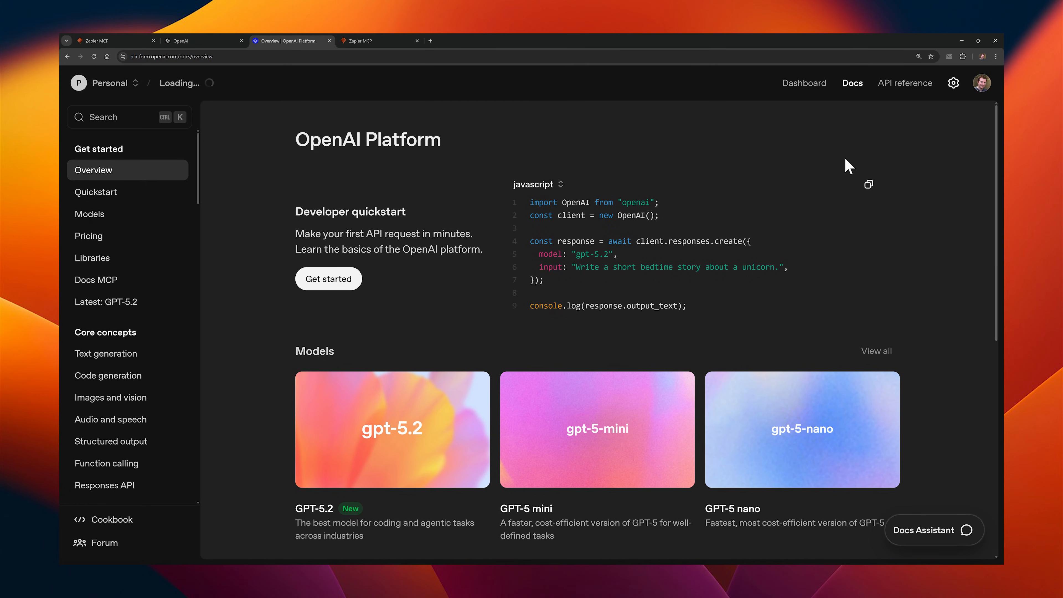
pyautogui.click(801, 90)
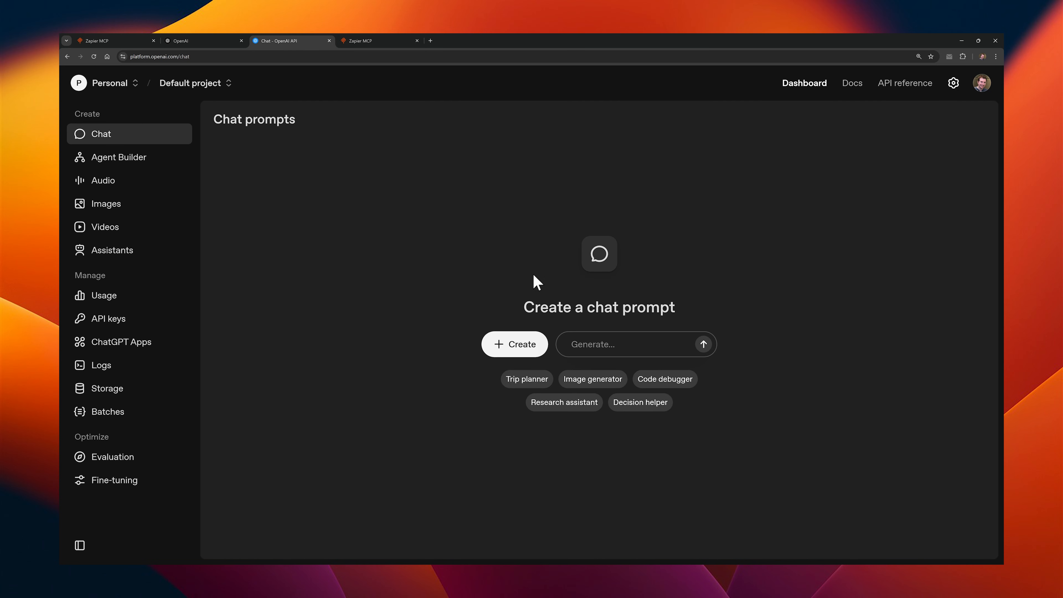
pyautogui.click(512, 344)
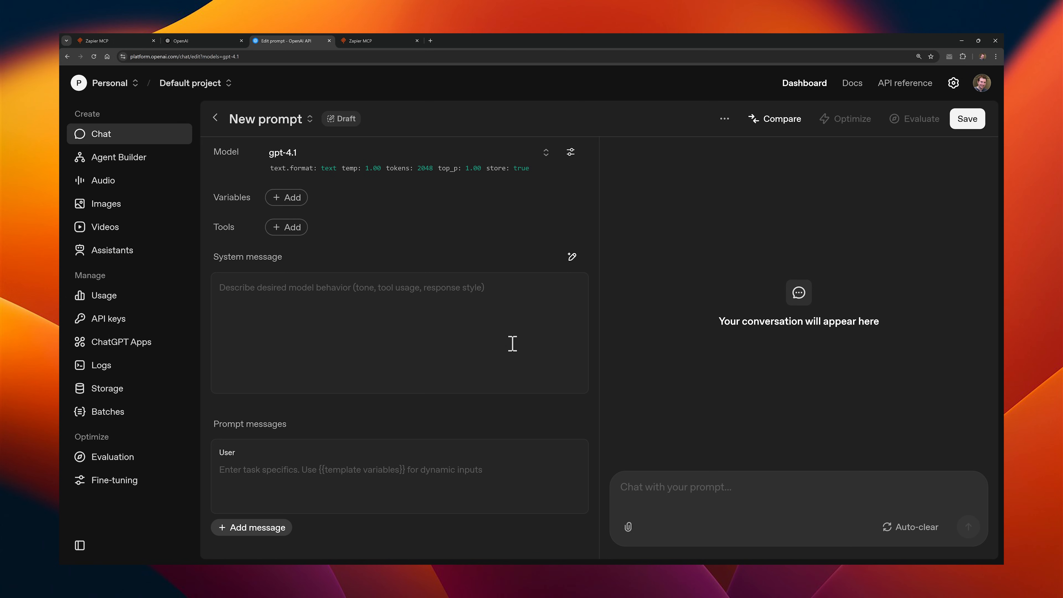
# Step: Choose Zapier as the MCP server tool for the new prompt and open the page for getting its API key
pyautogui.click(291, 230)
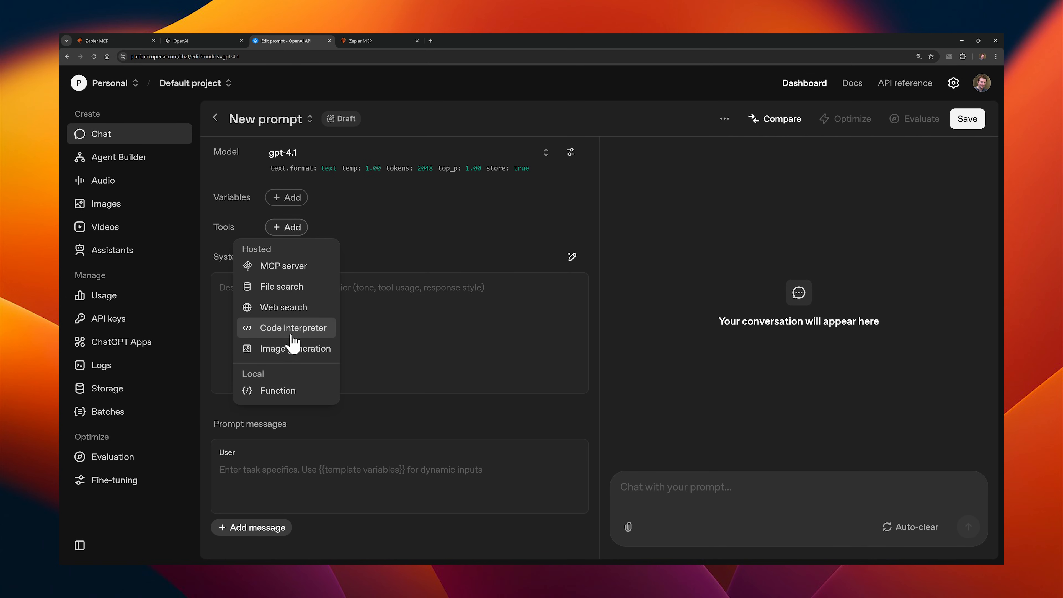
pyautogui.click(283, 266)
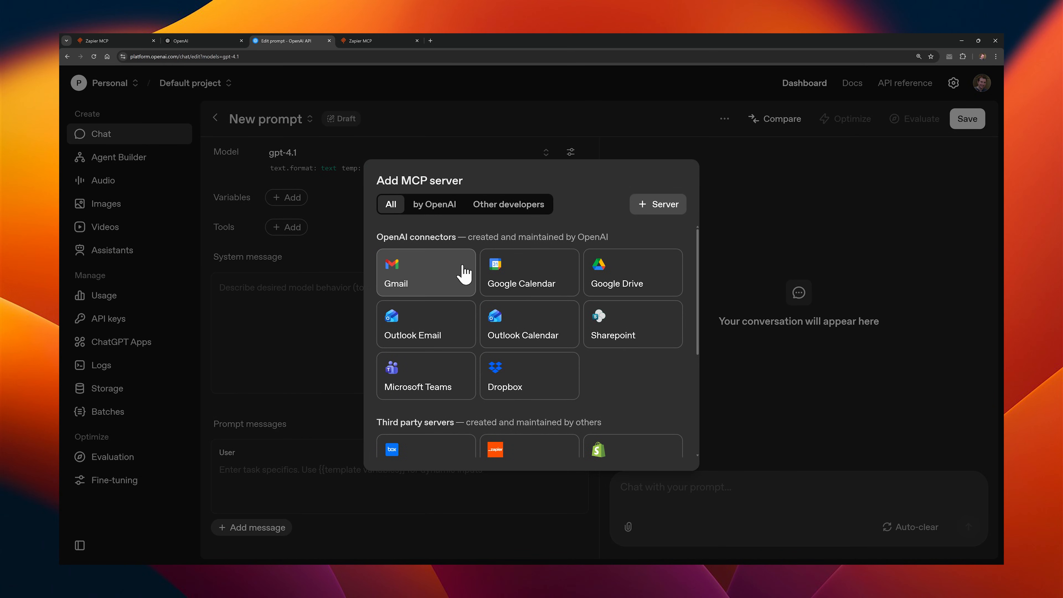
pyautogui.moveTo(700, 267); pyautogui.dragTo(684, 325)
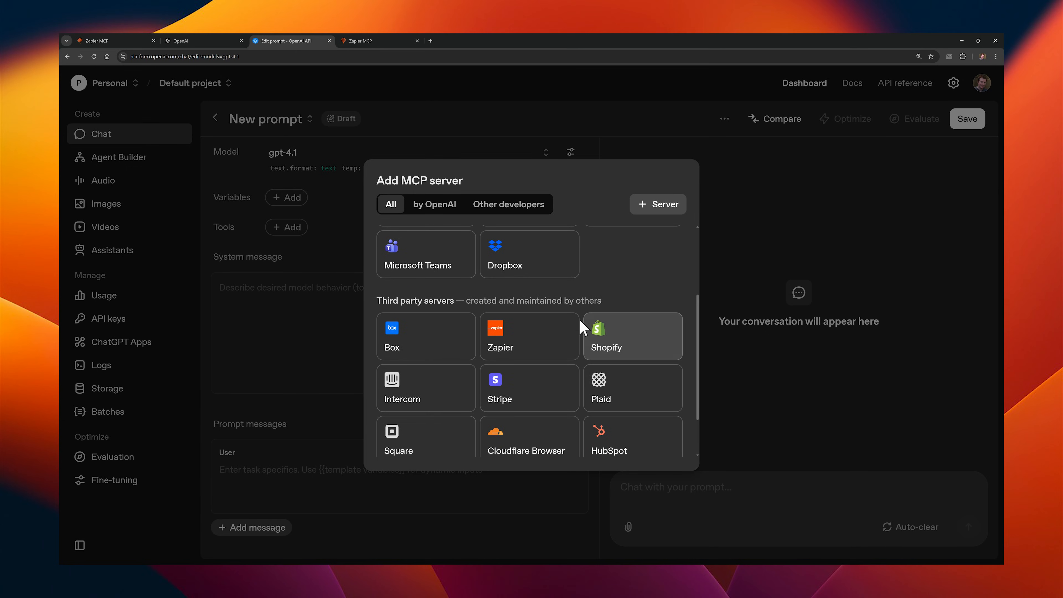
pyautogui.click(536, 333)
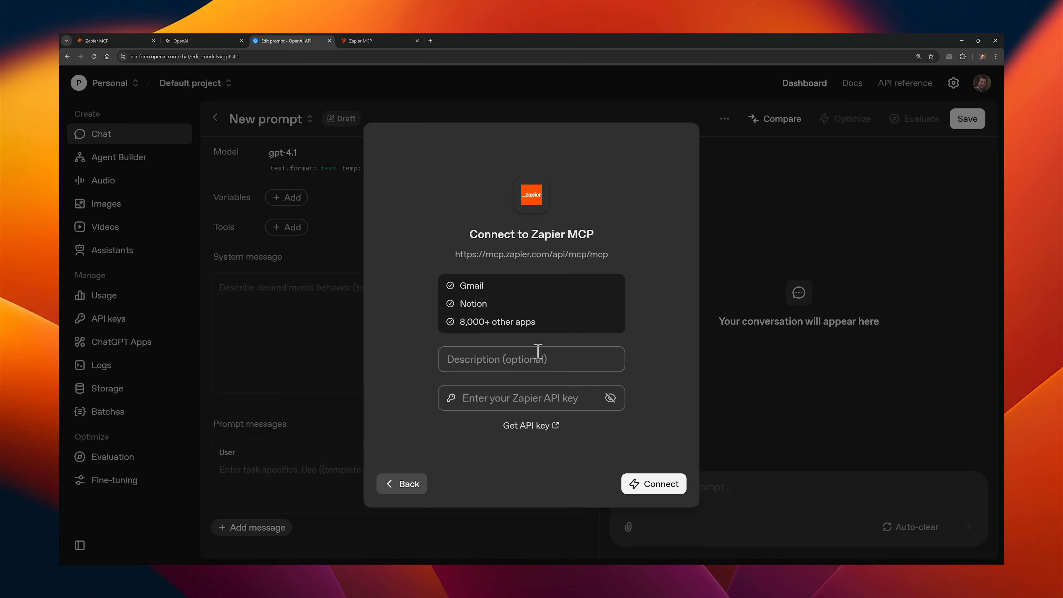
pyautogui.click(533, 427)
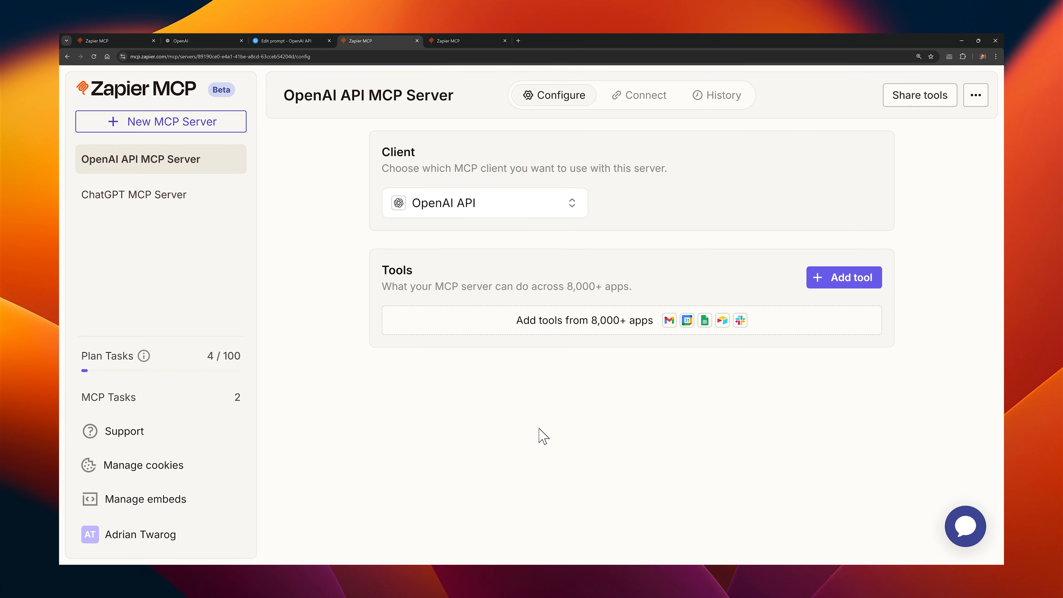
# Step: Add Google Calendar's Retrieve Event by ID, Find Events and Find Calendars tools to the OpenAI API MCP Server and expand their list
pyautogui.click(813, 281)
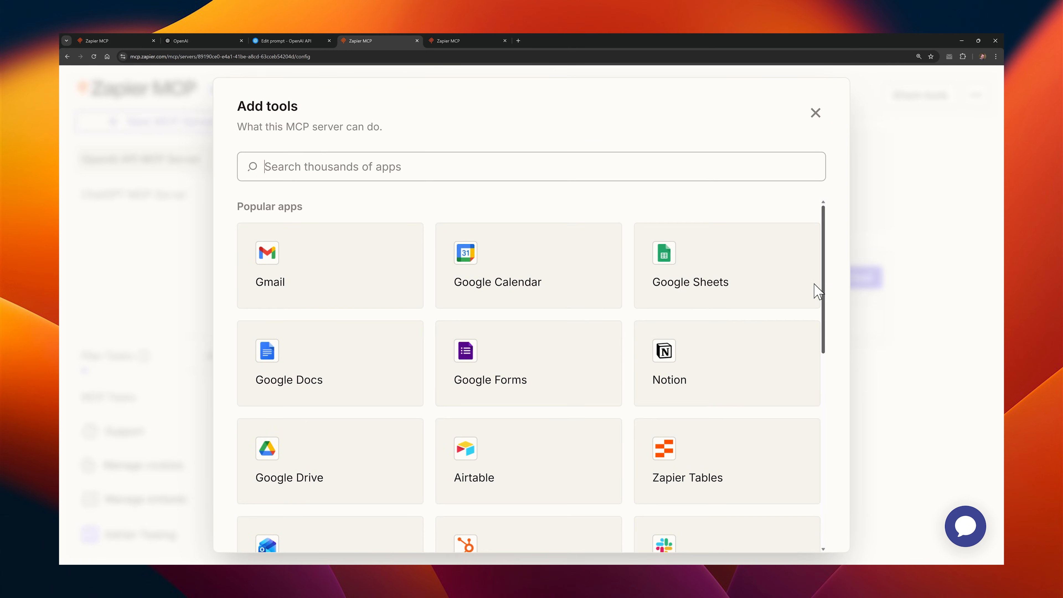
pyautogui.click(497, 296)
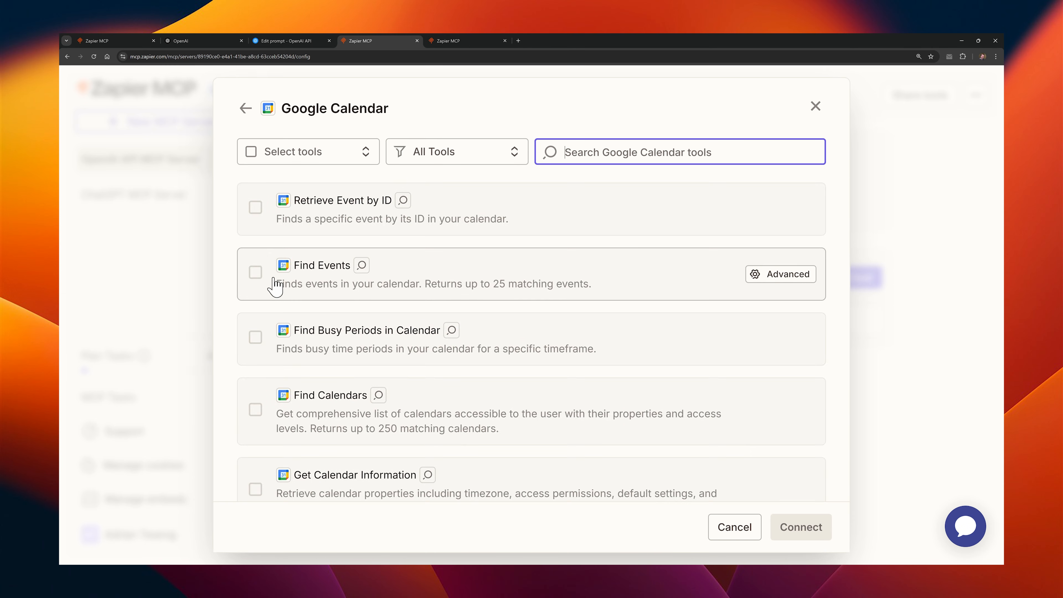
pyautogui.click(256, 273)
pyautogui.click(255, 209)
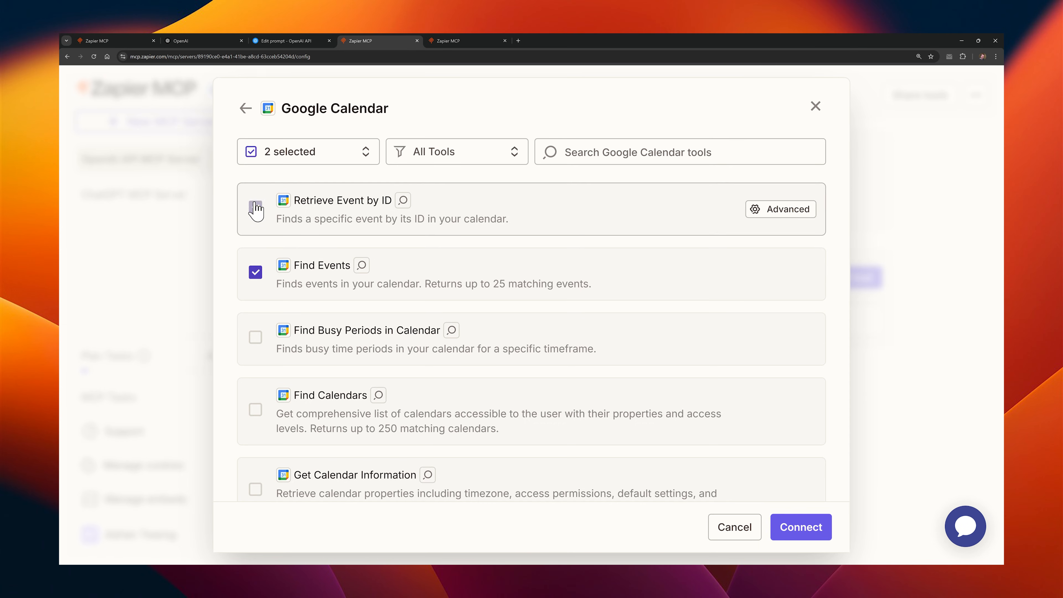
pyautogui.click(255, 409)
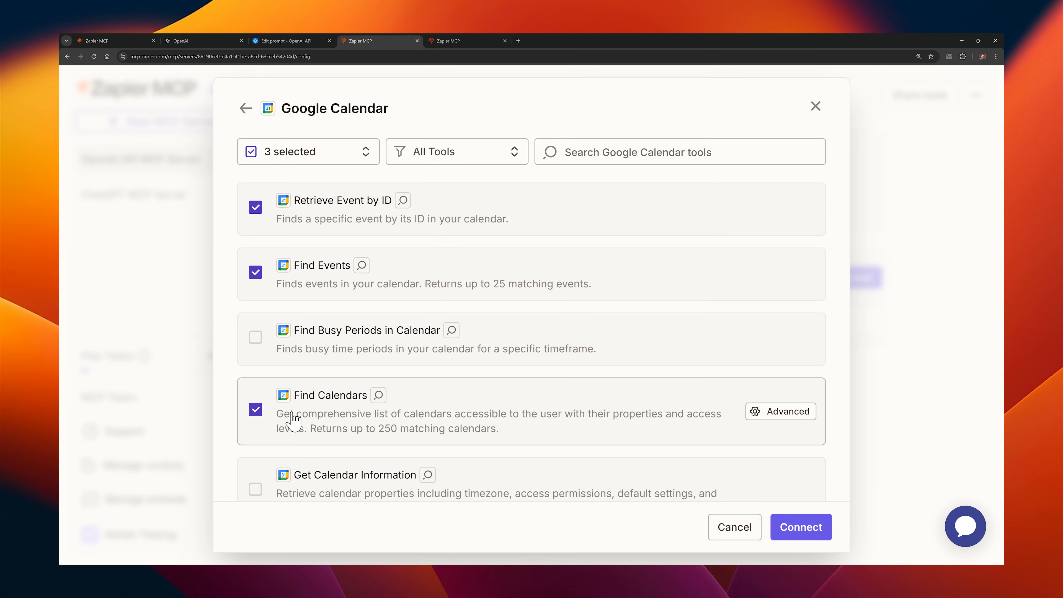
pyautogui.click(786, 527)
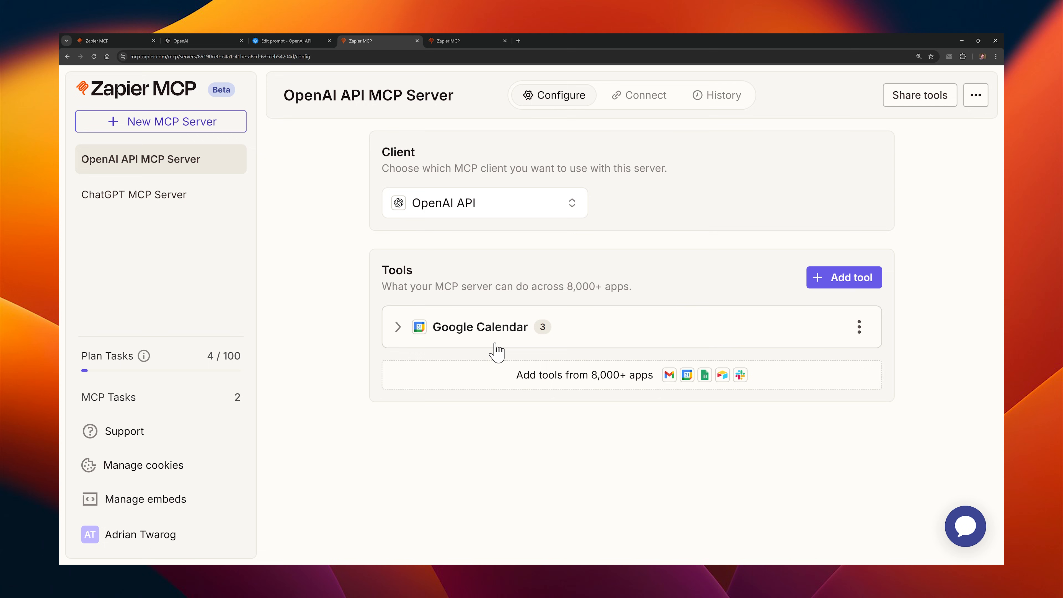
pyautogui.click(398, 327)
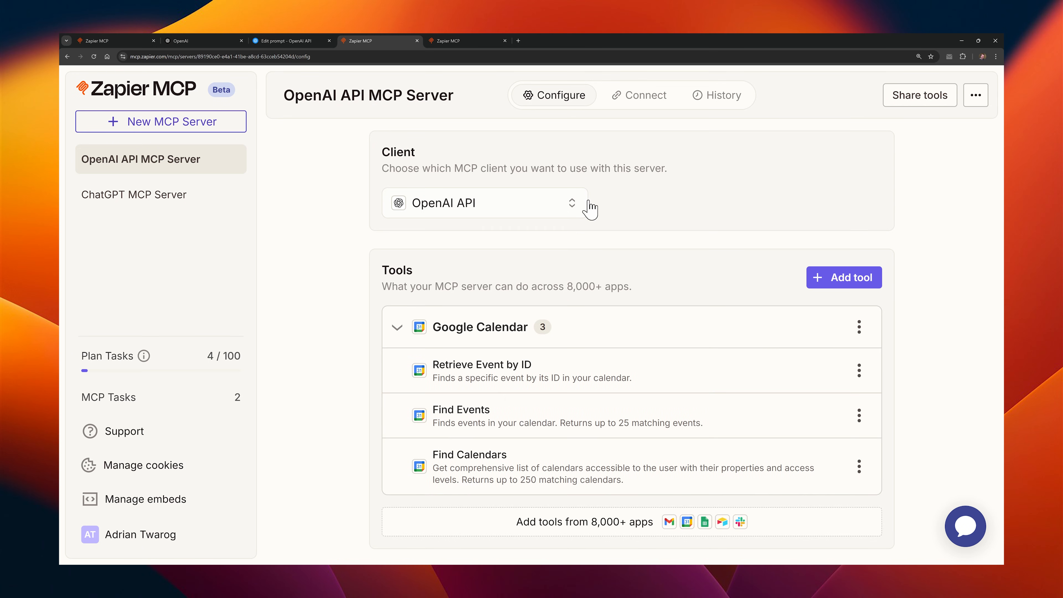
# Step: Generate a connection token for the OpenAI API MCP Server, copy it and confirm that the credentials are saved
pyautogui.click(637, 104)
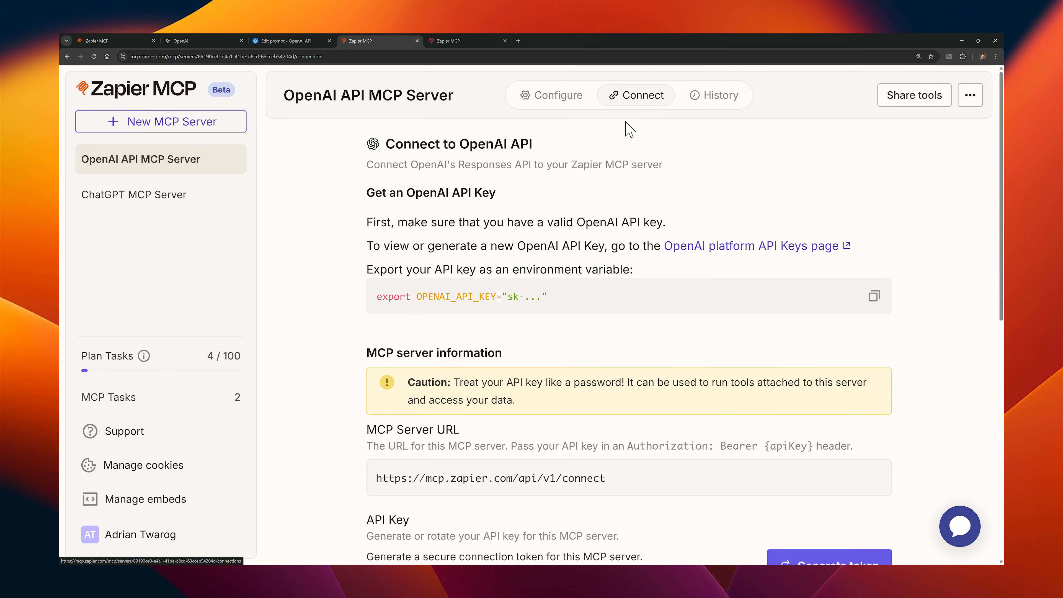
pyautogui.scroll(-5, 585, 275)
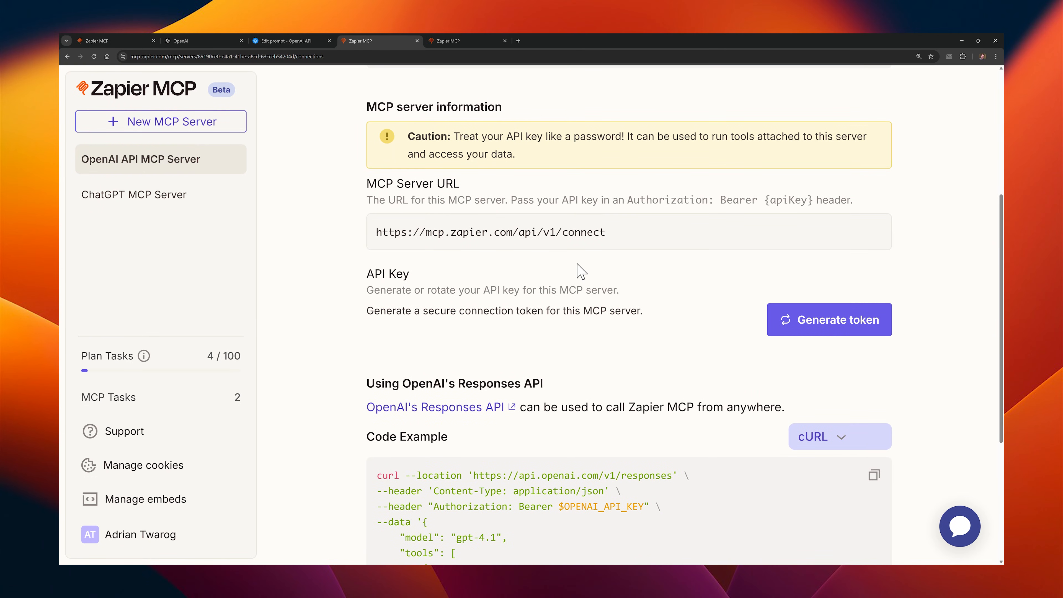
pyautogui.click(815, 334)
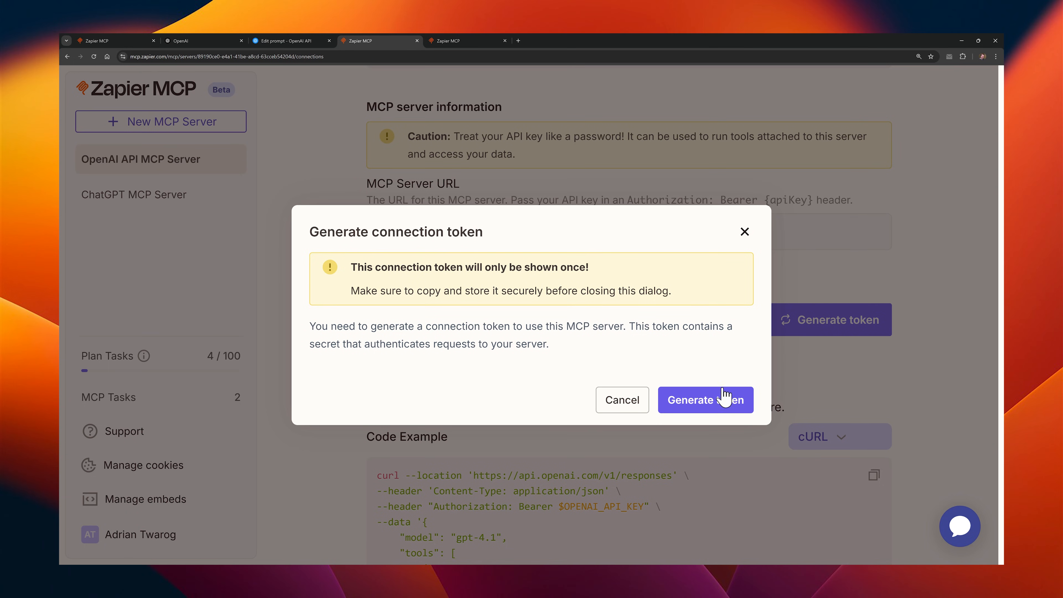
pyautogui.click(709, 397)
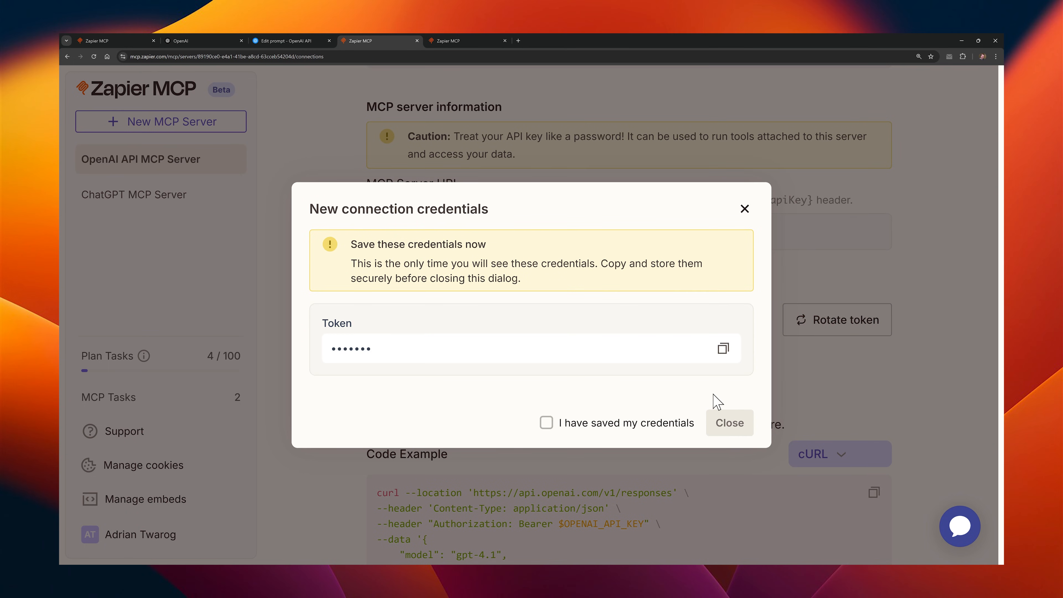
pyautogui.click(723, 351)
pyautogui.click(546, 422)
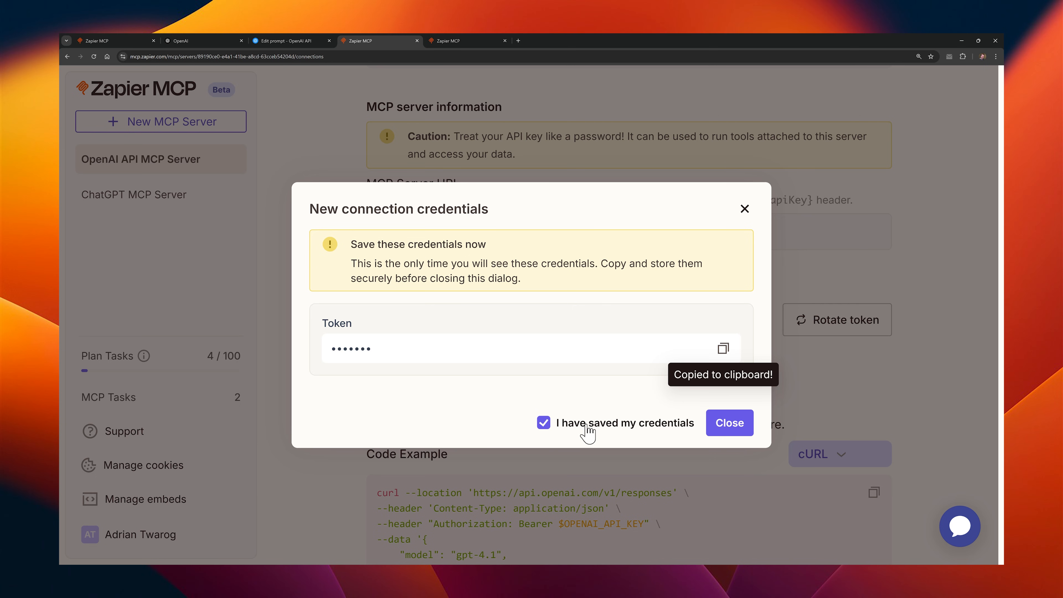
pyautogui.click(730, 424)
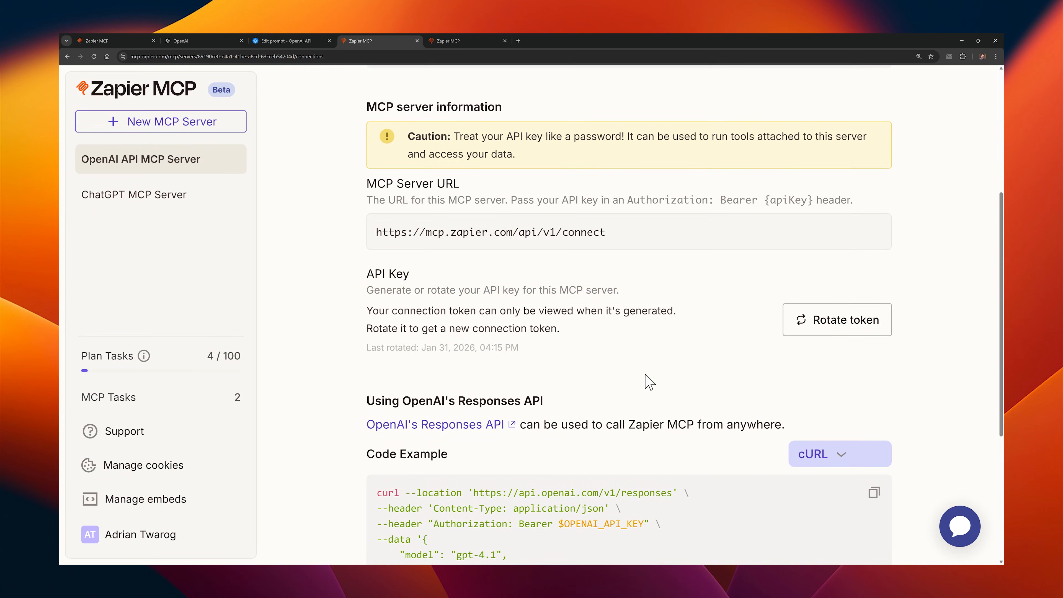
# Step: Return to the OpenAI prompt, paste the Zapier API key, connect to Zapier MCP and add it with all its tools
pyautogui.click(293, 41)
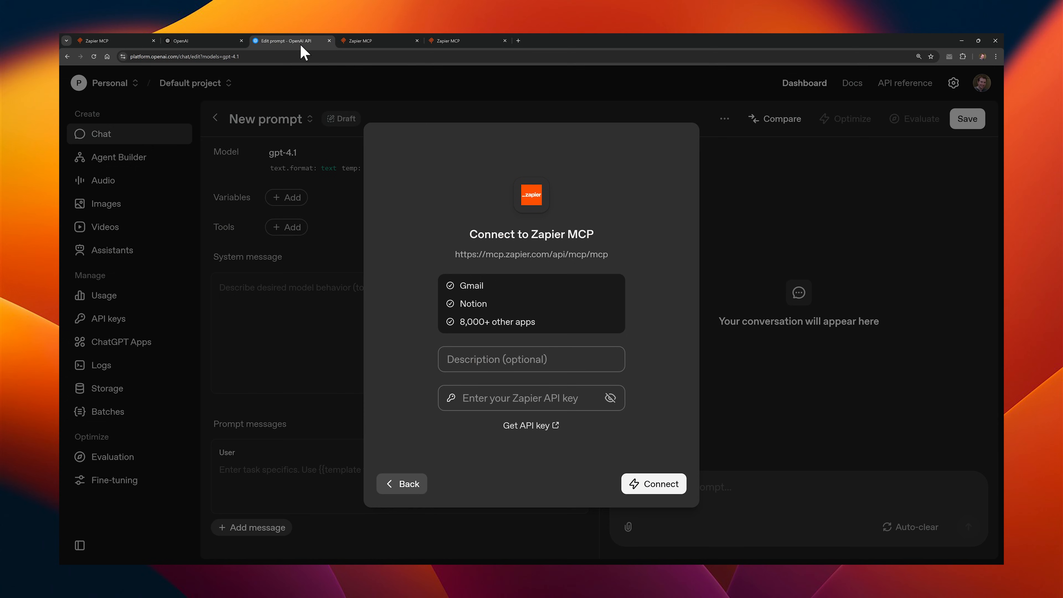
pyautogui.click(506, 401)
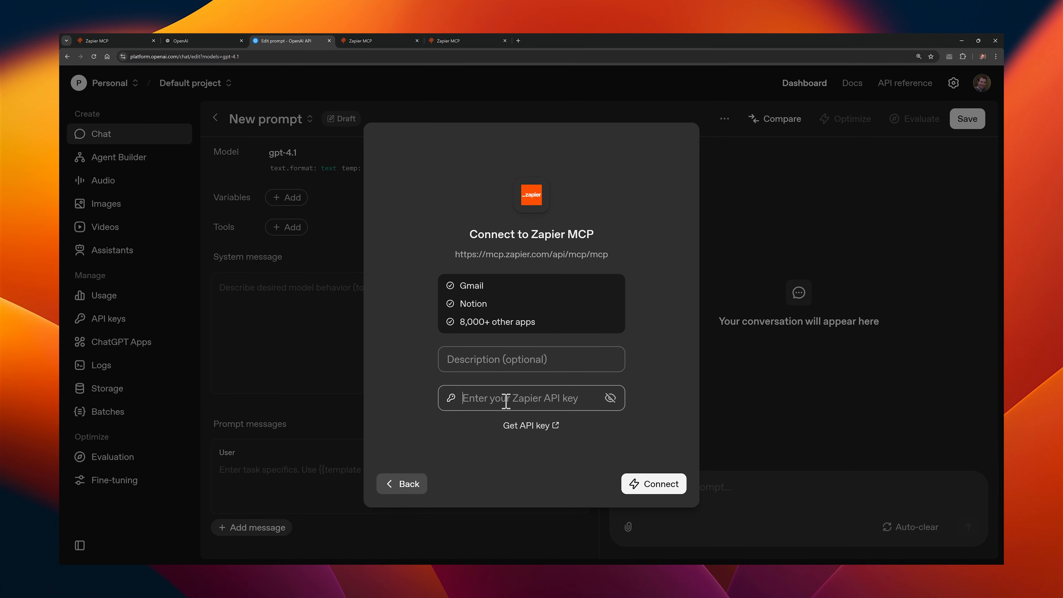
pyautogui.hotkey('ctrl', 'v')
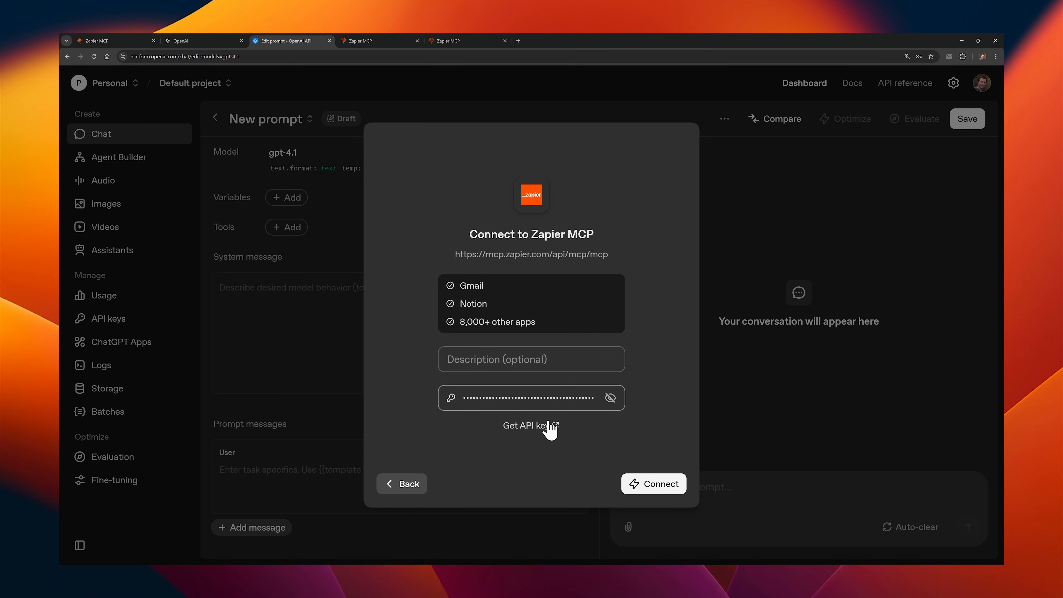
pyautogui.click(649, 489)
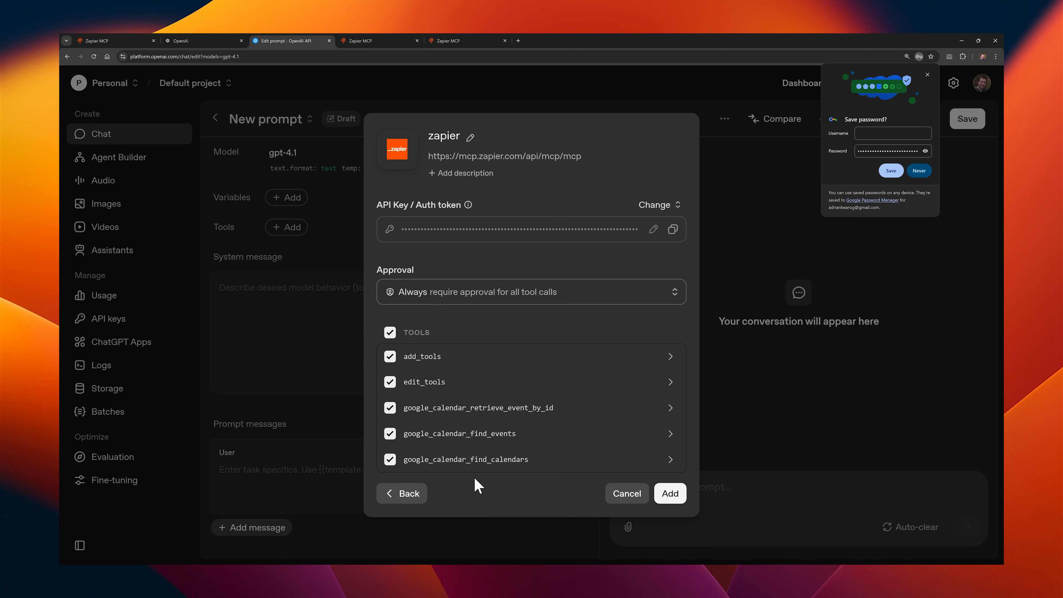
pyautogui.click(669, 494)
# Step: Ask the prompt chat "What are my 3 most upcoming events in my calendar?" and approve the google_calendar_find_events call
pyautogui.click(688, 493)
pyautogui.write('What')
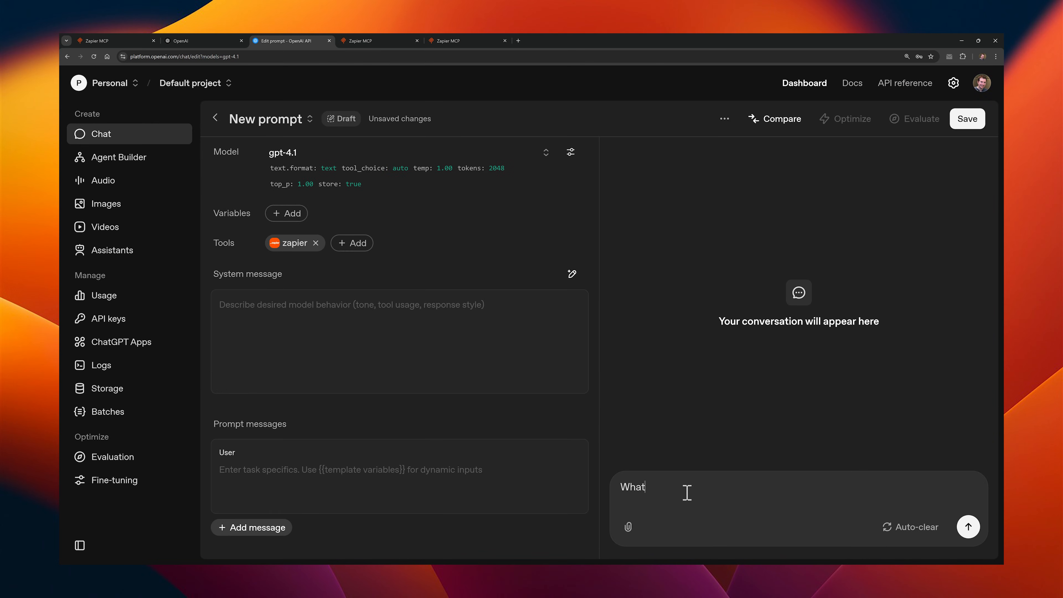
pyautogui.write(' are my 3 most upcoming events in m')
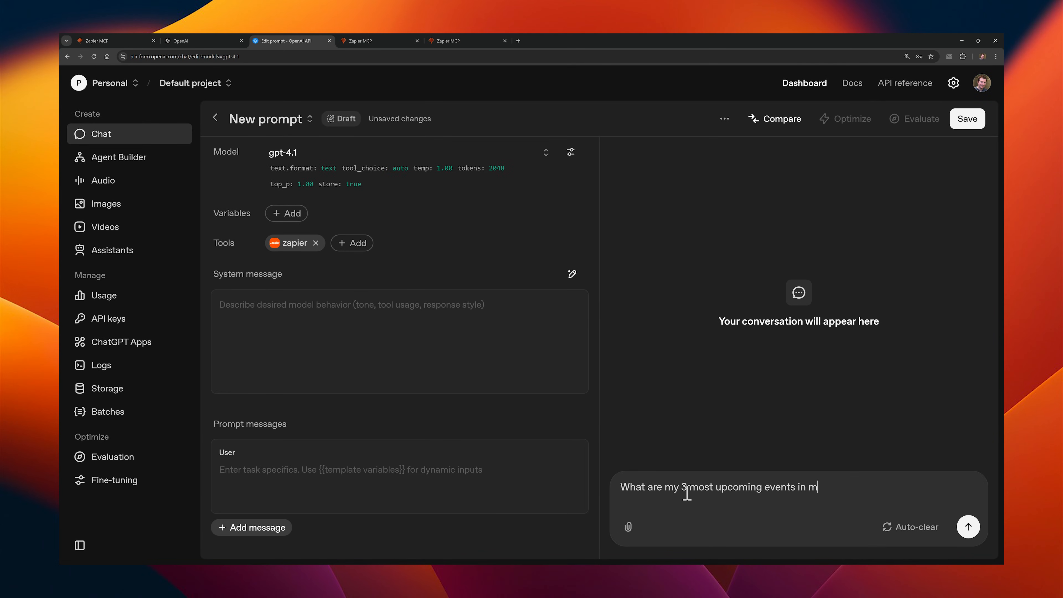
pyautogui.write('y calendar?')
pyautogui.press('Return')
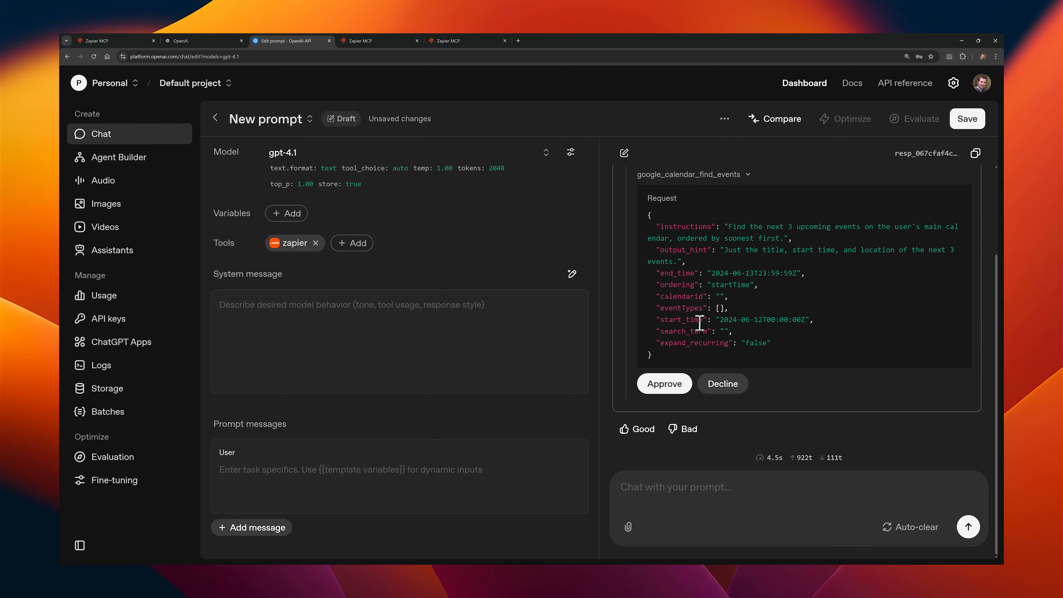
pyautogui.click(673, 384)
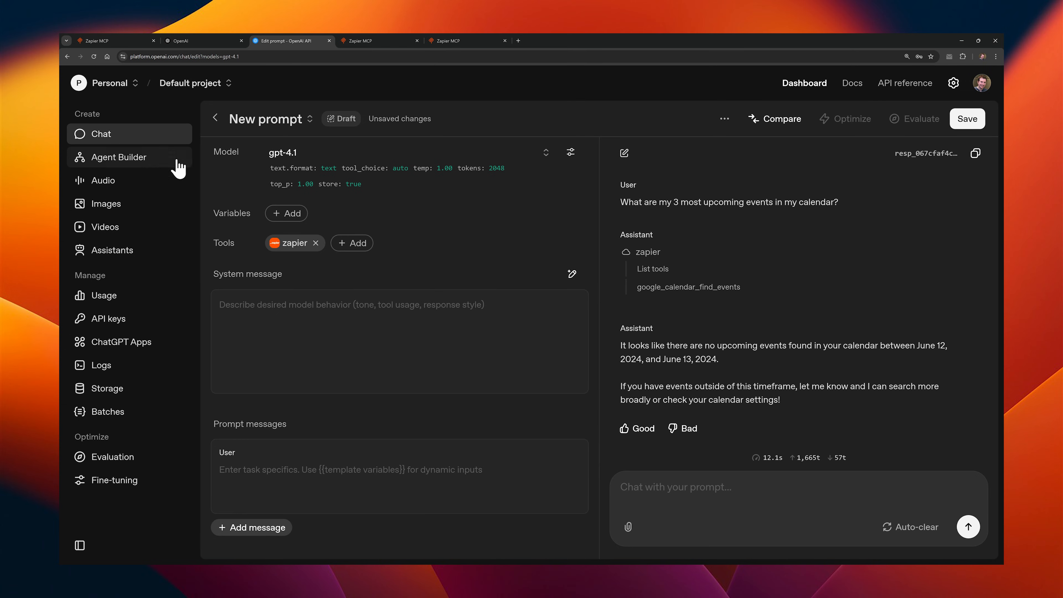
# Step: Leave the chat prompt for the dashboard and create a new workflow in Agent Builder
pyautogui.click(787, 87)
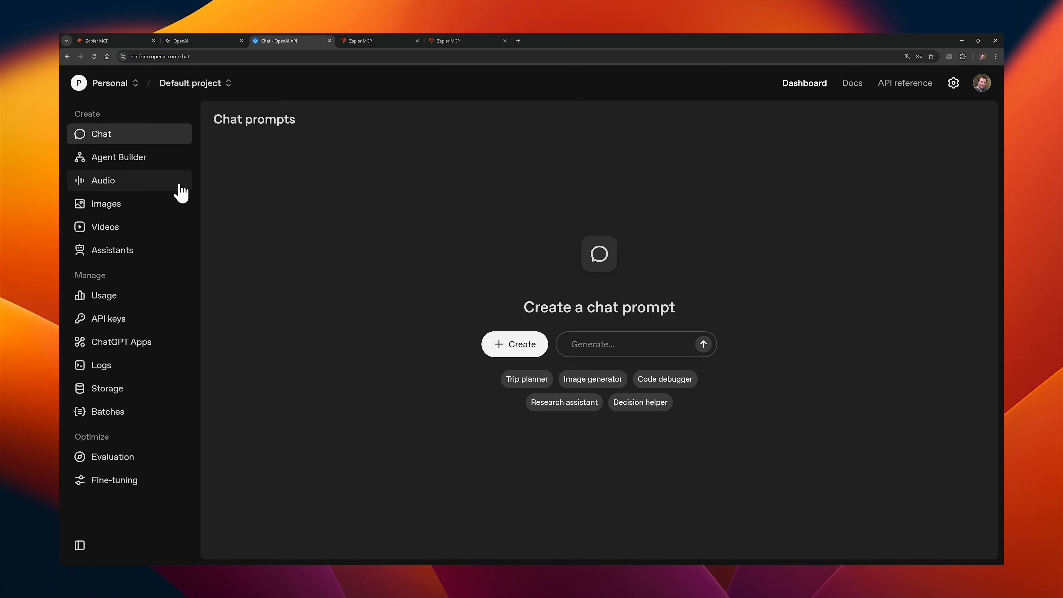
pyautogui.click(160, 164)
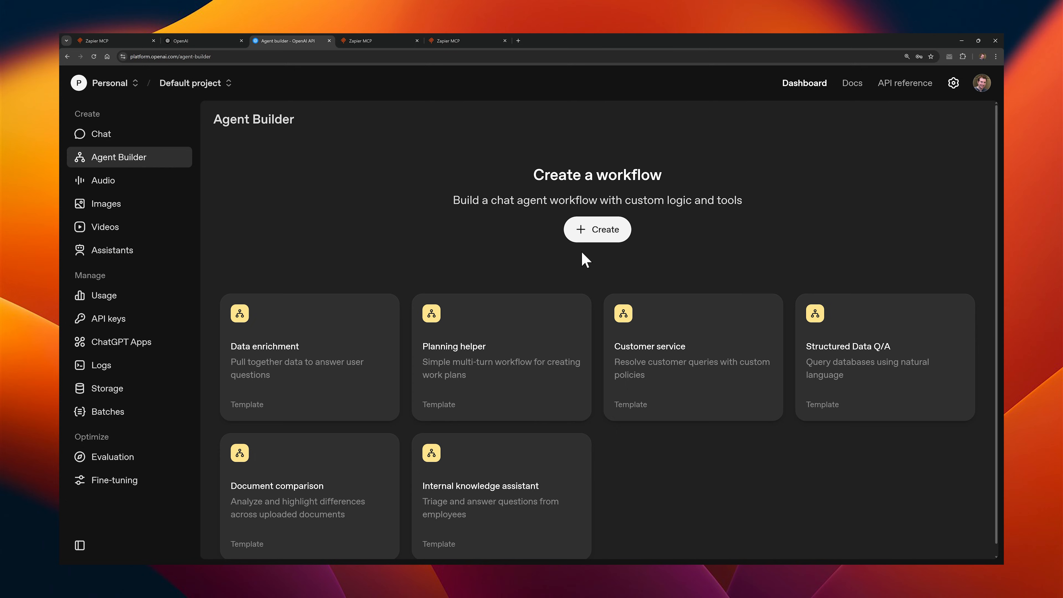
pyautogui.click(601, 235)
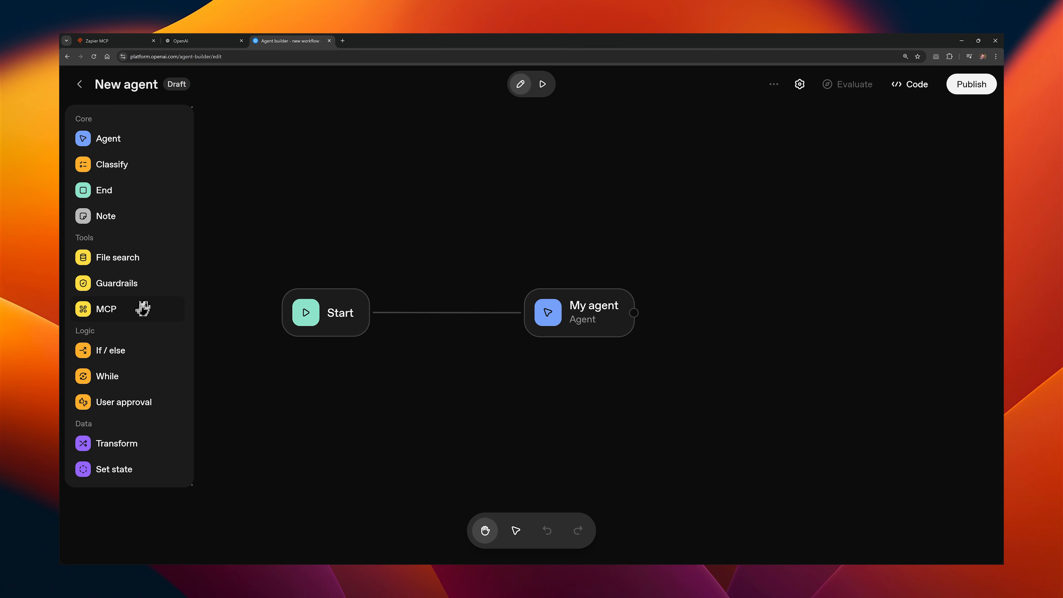
# Step: Place an MCP node above the My agent node on the workflow canvas and delete it again
pyautogui.moveTo(143, 309); pyautogui.dragTo(541, 210)
pyautogui.click(530, 230)
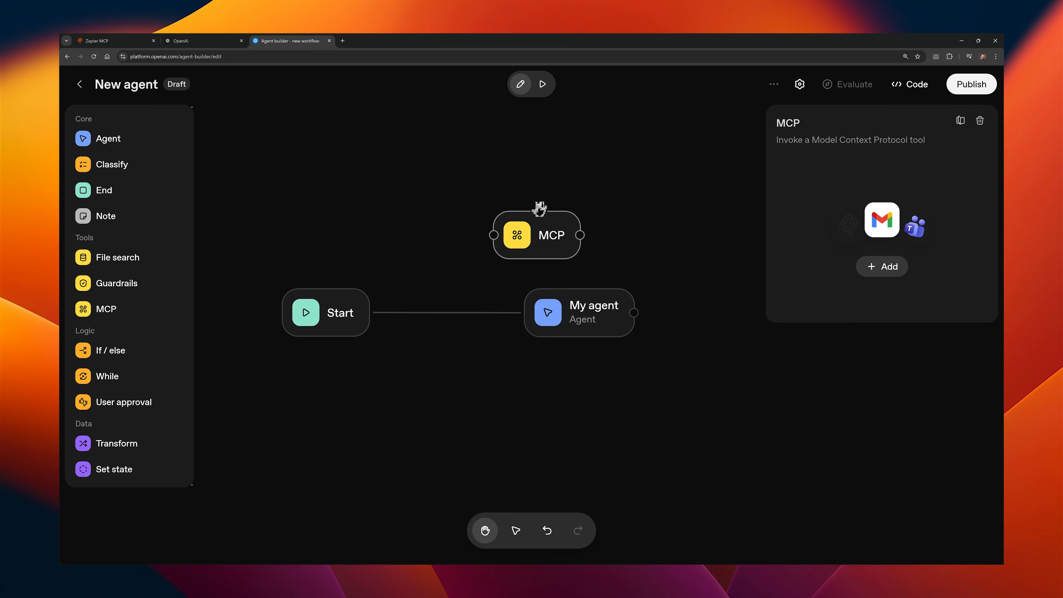
pyautogui.click(980, 120)
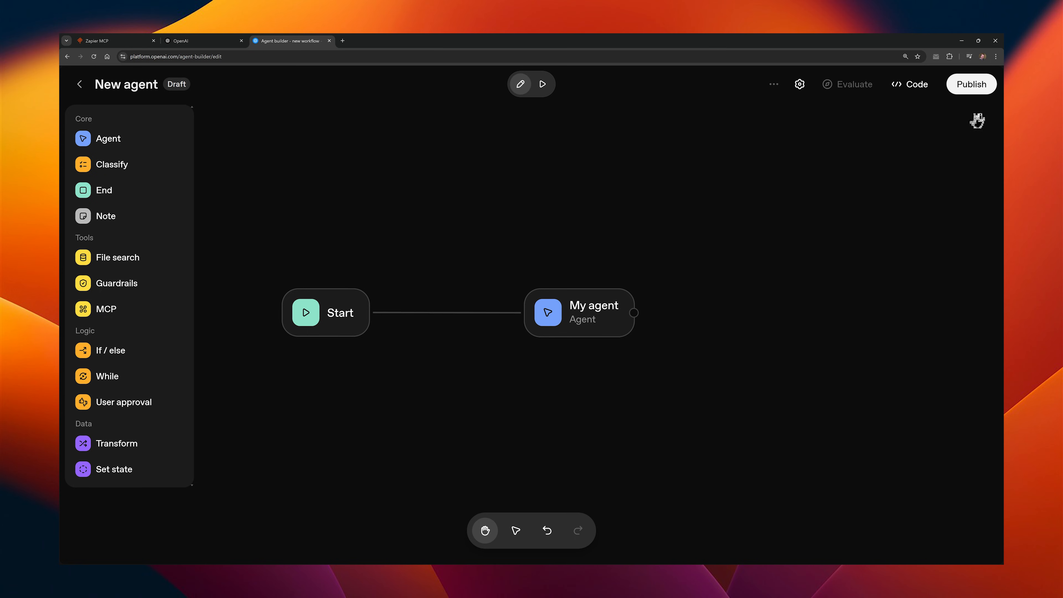
# Step: Start adding the Zapier MCP server as a tool of the My agent node and open Zapier's page for getting the API key
pyautogui.click(602, 313)
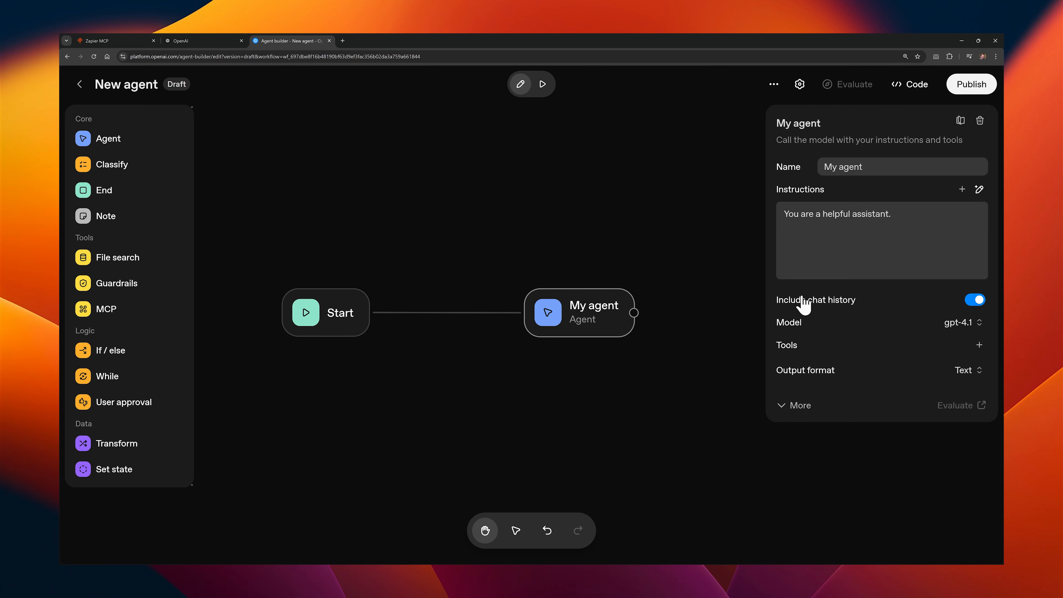
pyautogui.click(979, 346)
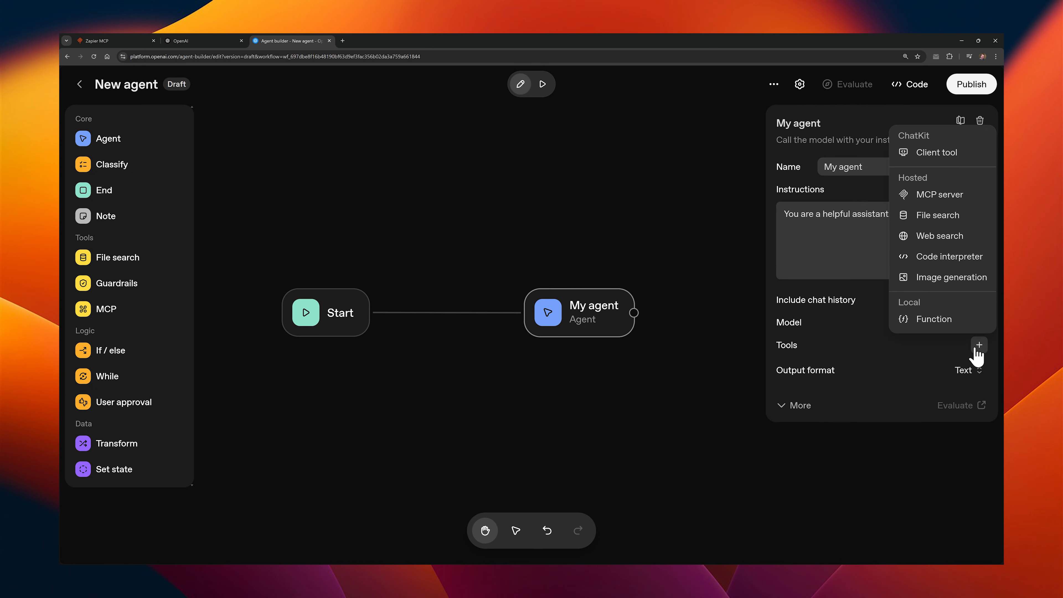
pyautogui.click(933, 197)
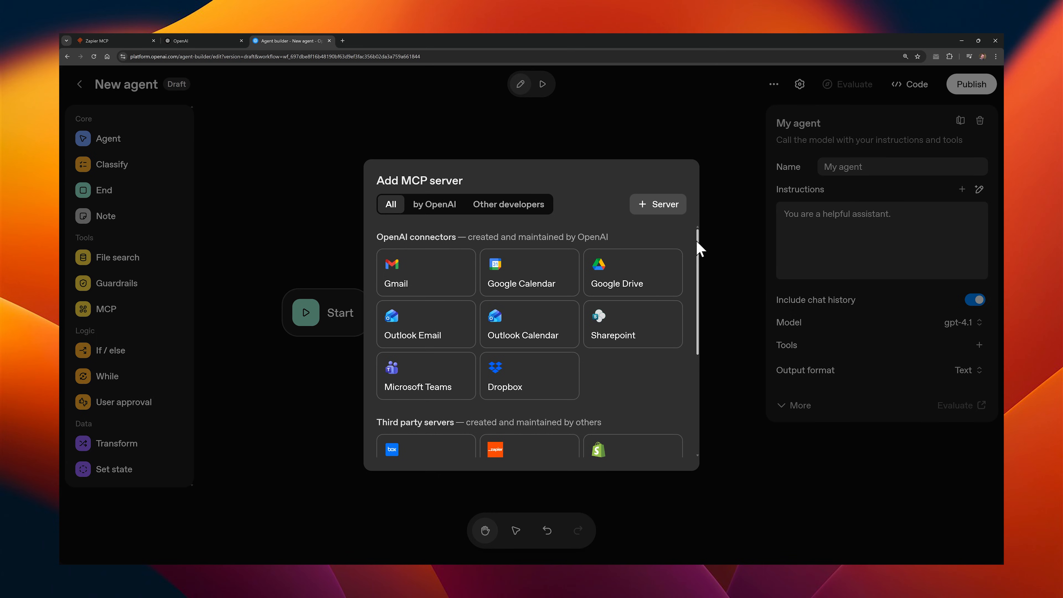
pyautogui.scroll(-3, 695, 252)
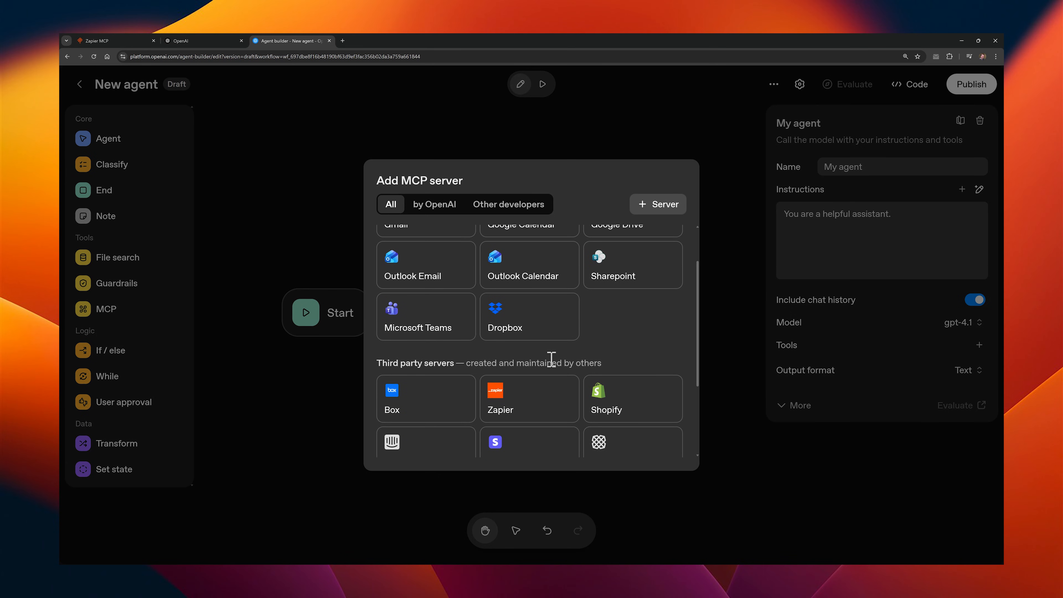
pyautogui.click(543, 396)
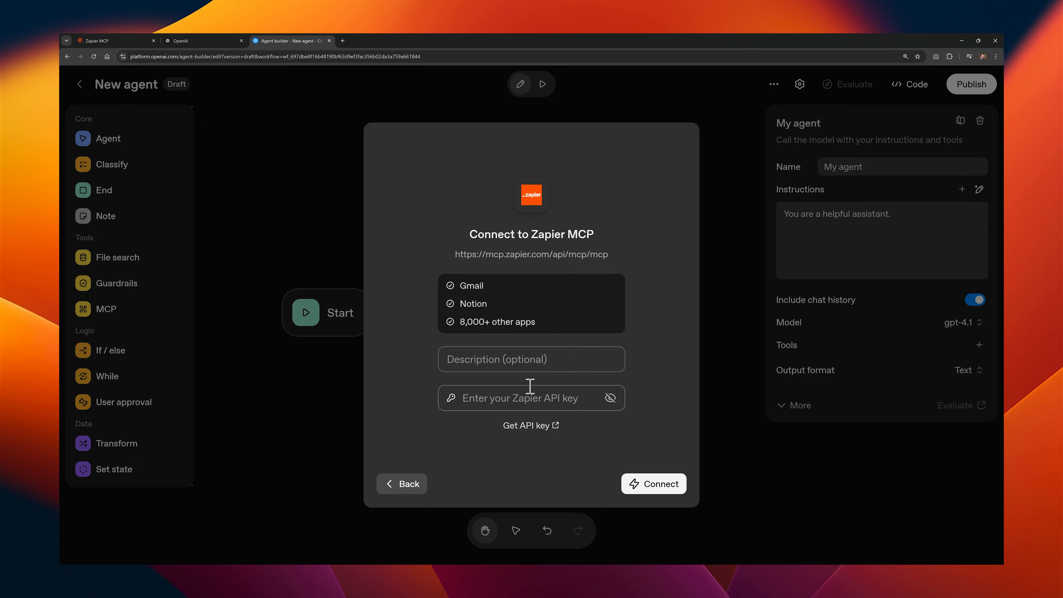
pyautogui.click(537, 425)
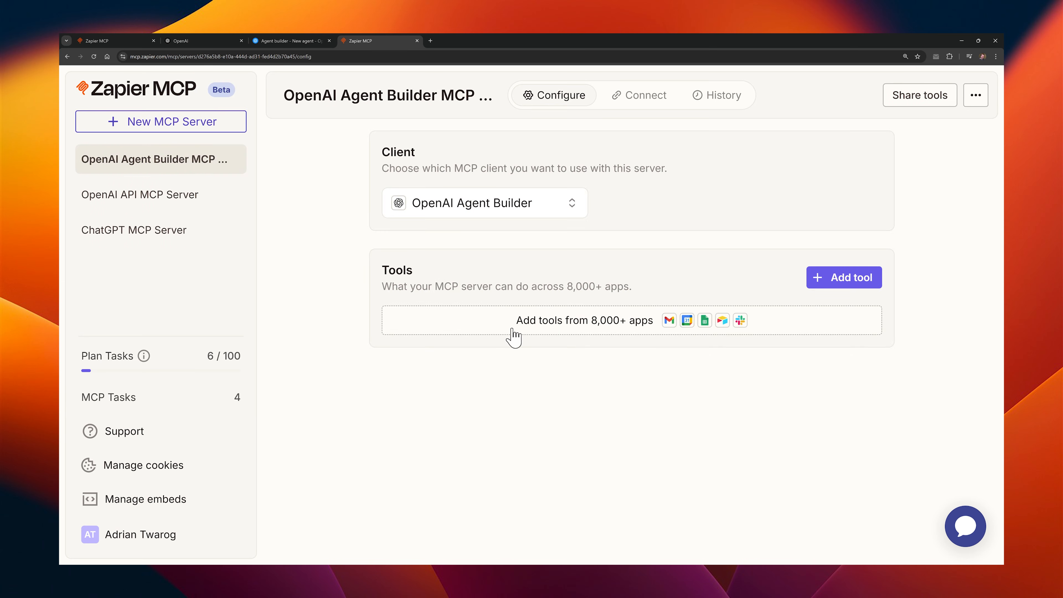
# Step: Connect all Notion tools to the OpenAI Agent Builder MCP server in Zapier and expand the Notion tool list
pyautogui.click(514, 335)
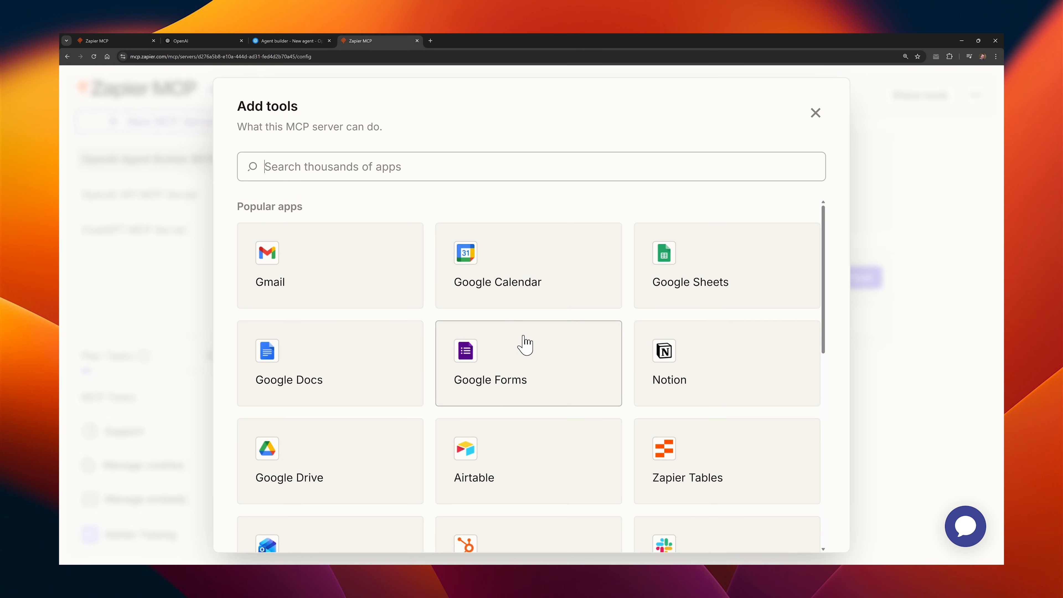
pyautogui.click(716, 365)
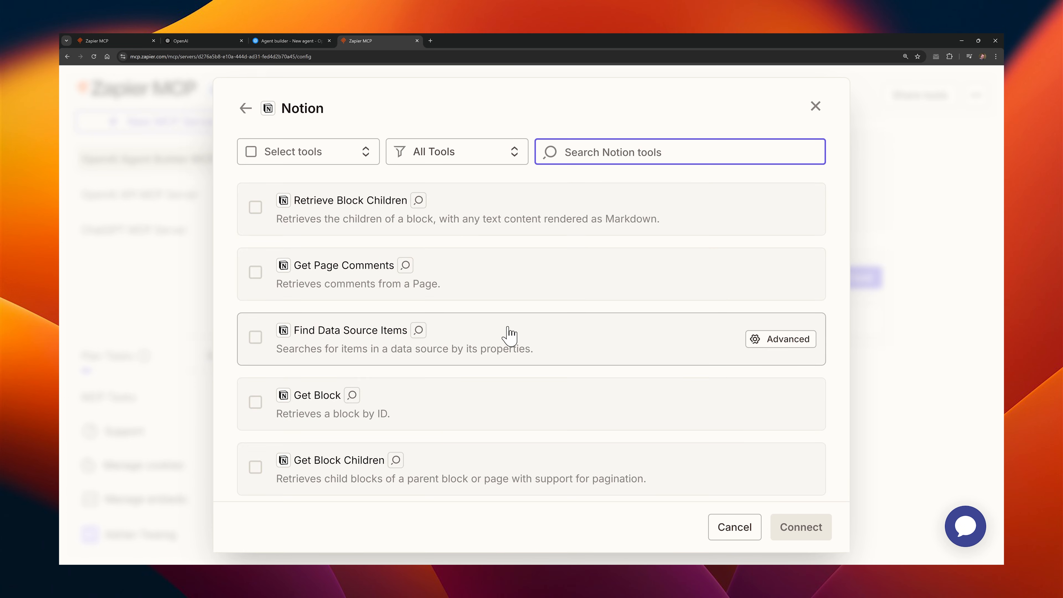
pyautogui.click(253, 153)
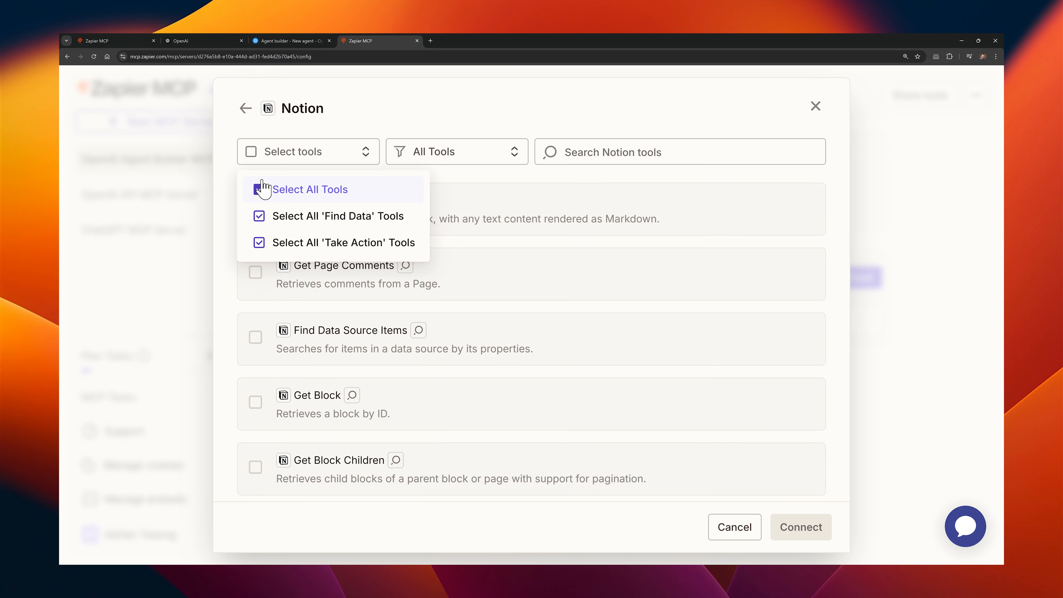
pyautogui.click(260, 189)
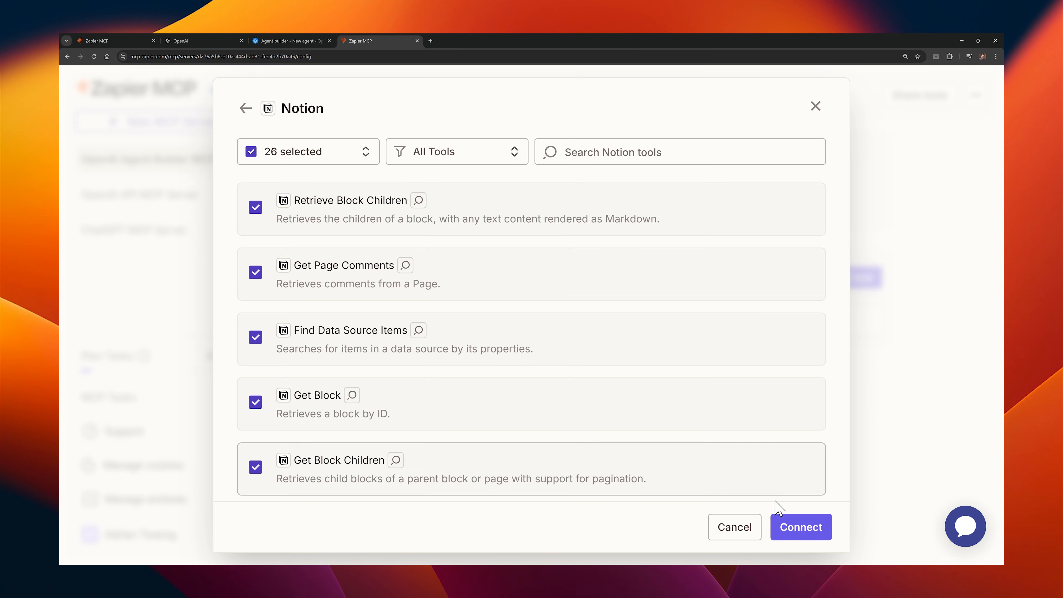
pyautogui.click(795, 526)
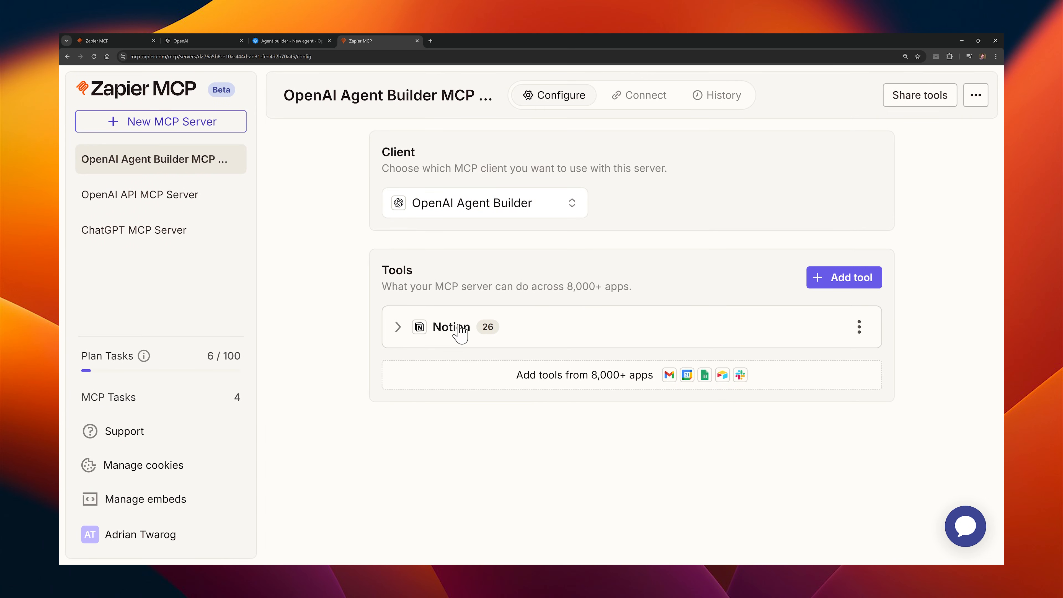
pyautogui.click(397, 330)
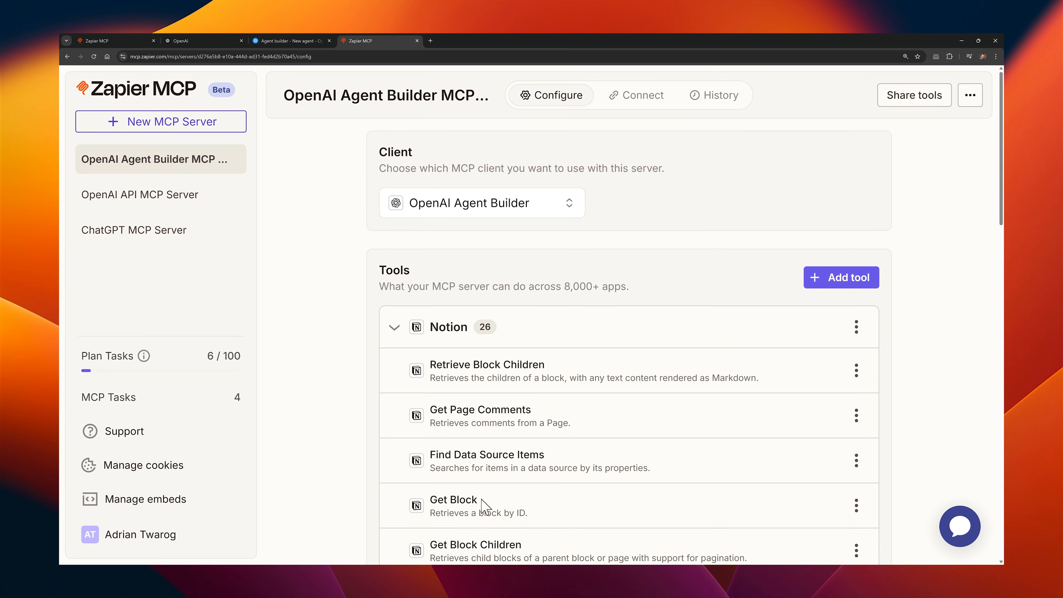
# Step: Generate a connection token for the Agent Builder MCP server, copy it and confirm that the credentials are saved
pyautogui.click(634, 108)
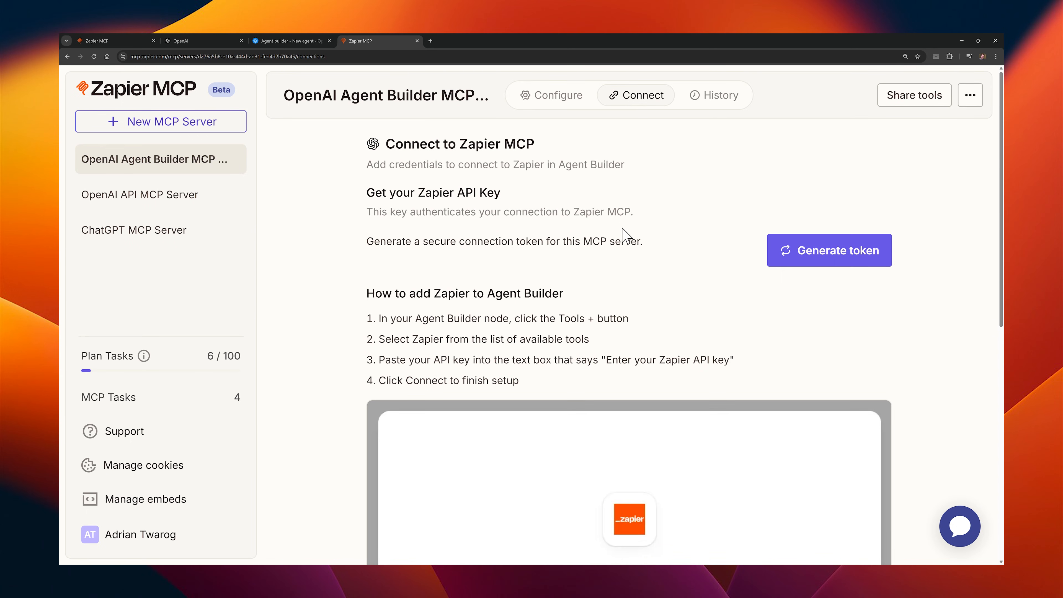
pyautogui.click(828, 265)
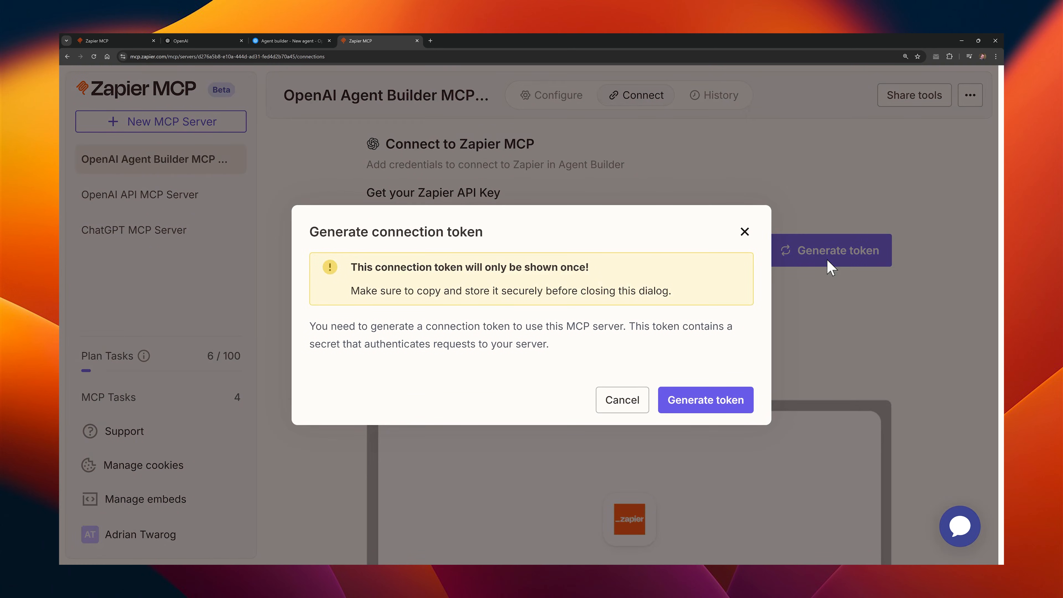
pyautogui.click(693, 399)
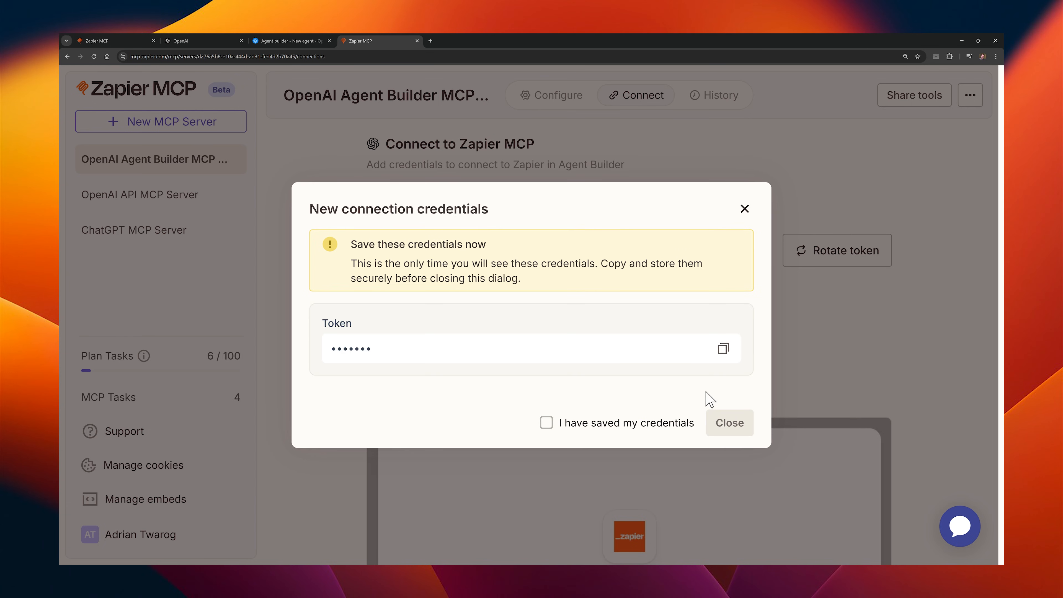
pyautogui.click(723, 349)
pyautogui.click(587, 424)
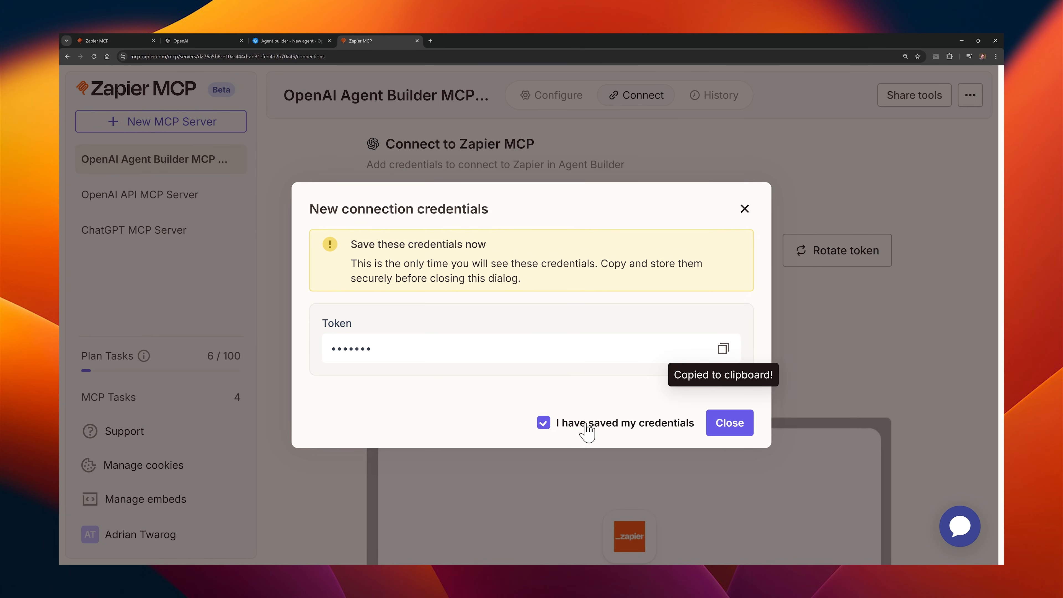
pyautogui.click(728, 423)
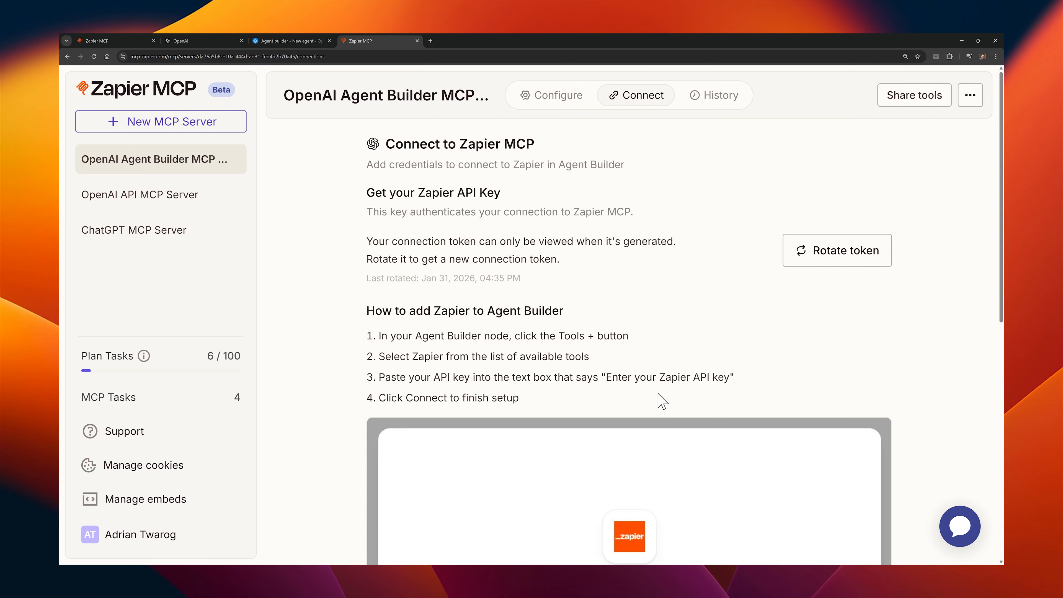
# Step: Return to Agent Builder, paste the Zapier API key, connect to Zapier MCP and add it to My agent with all its tools
pyautogui.click(293, 41)
pyautogui.click(516, 397)
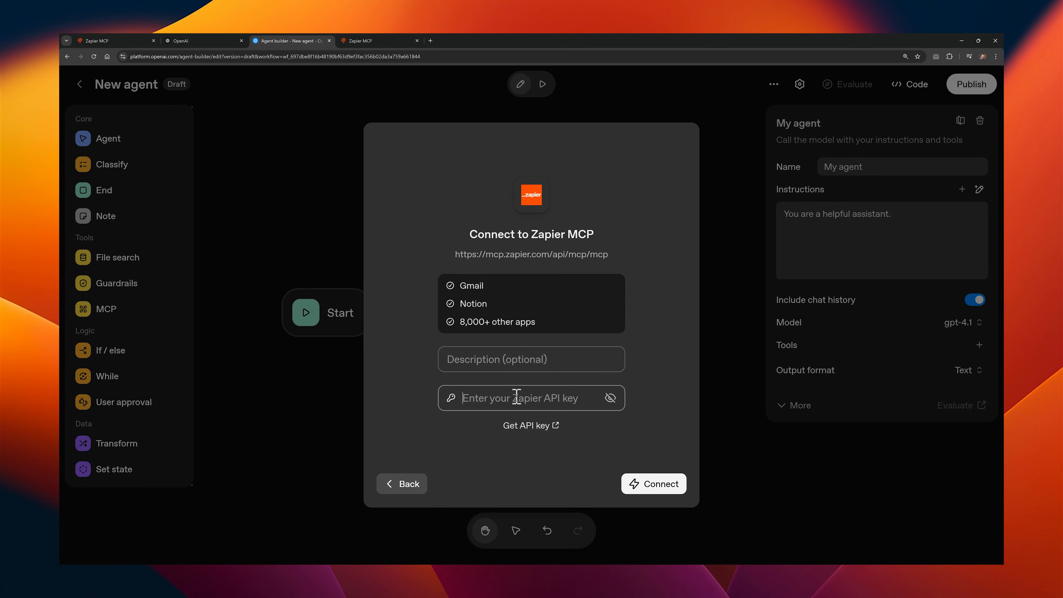
pyautogui.hotkey('ctrl', 'v')
pyautogui.click(650, 483)
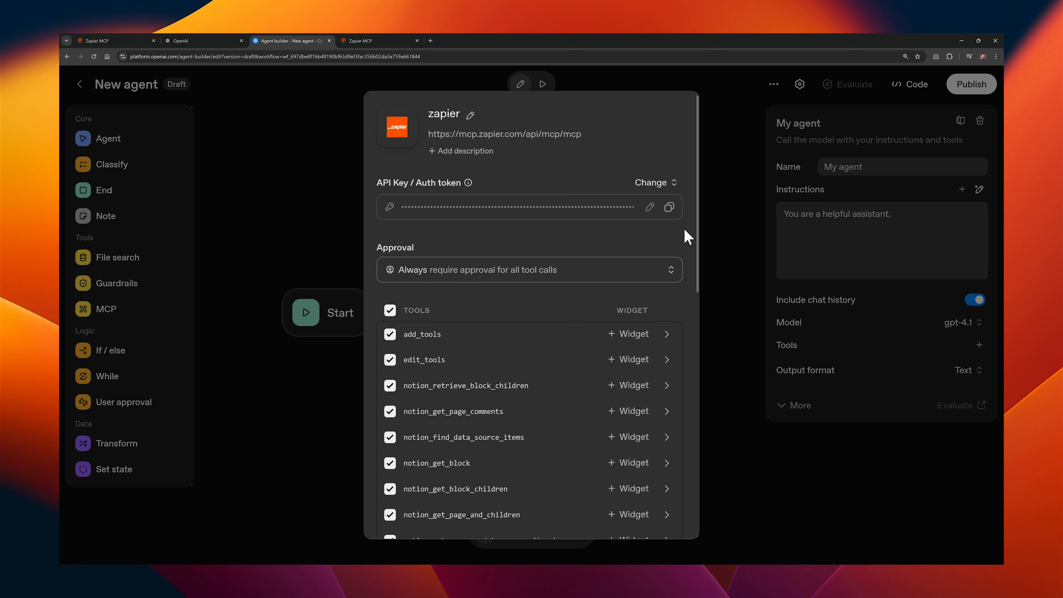
pyautogui.scroll(-10, 686, 233)
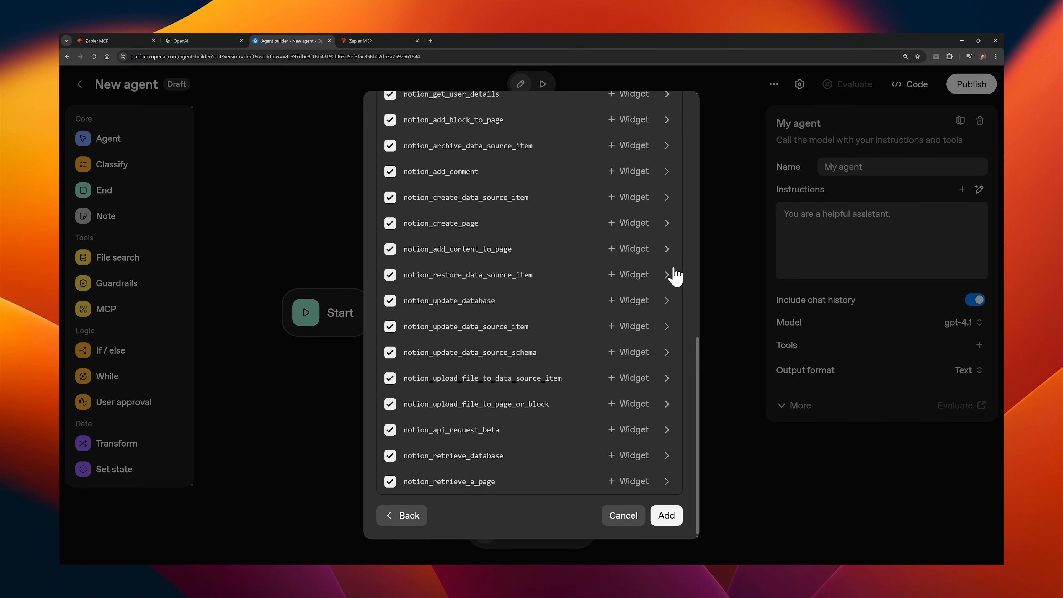
pyautogui.click(666, 517)
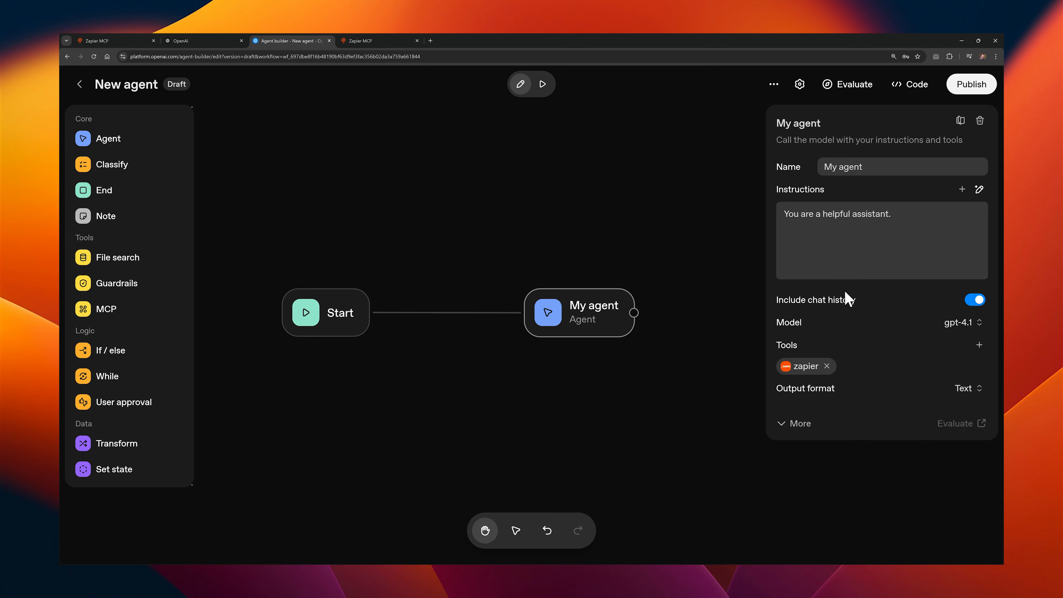
# Step: Preview the agent with "using zapier tools to access notion, find out what axil design is about", approve its Notion tool calls and review the reply
pyautogui.click(542, 84)
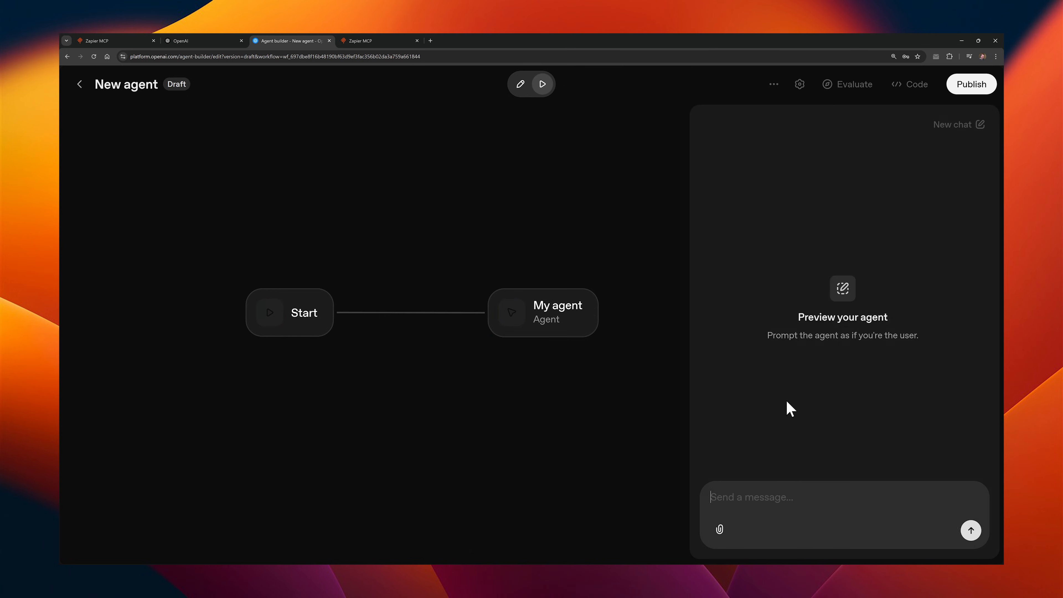
pyautogui.write('hat axil design is about')
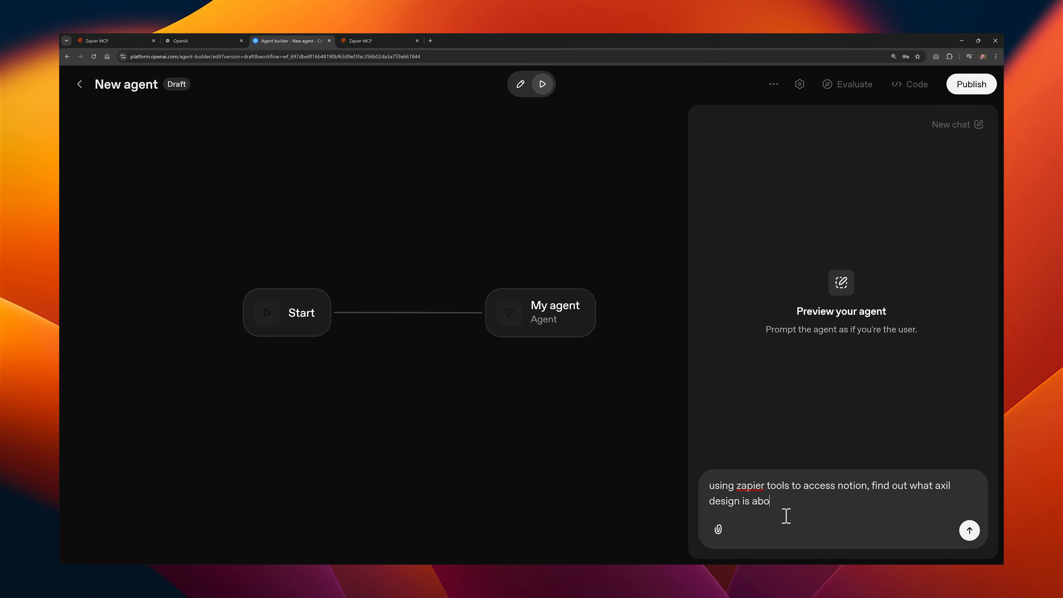
pyautogui.press('Return')
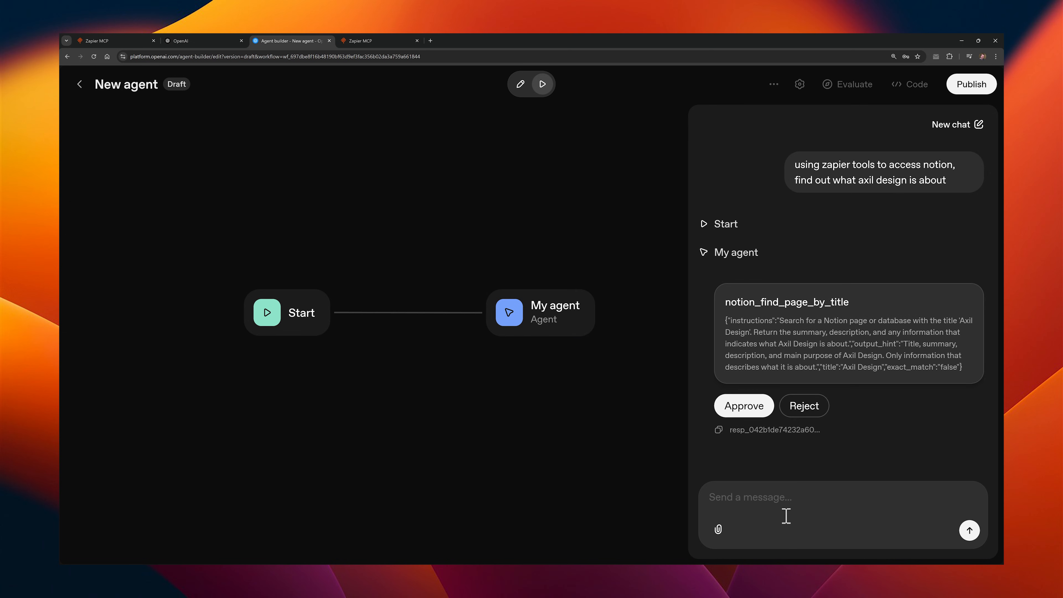
pyautogui.click(745, 407)
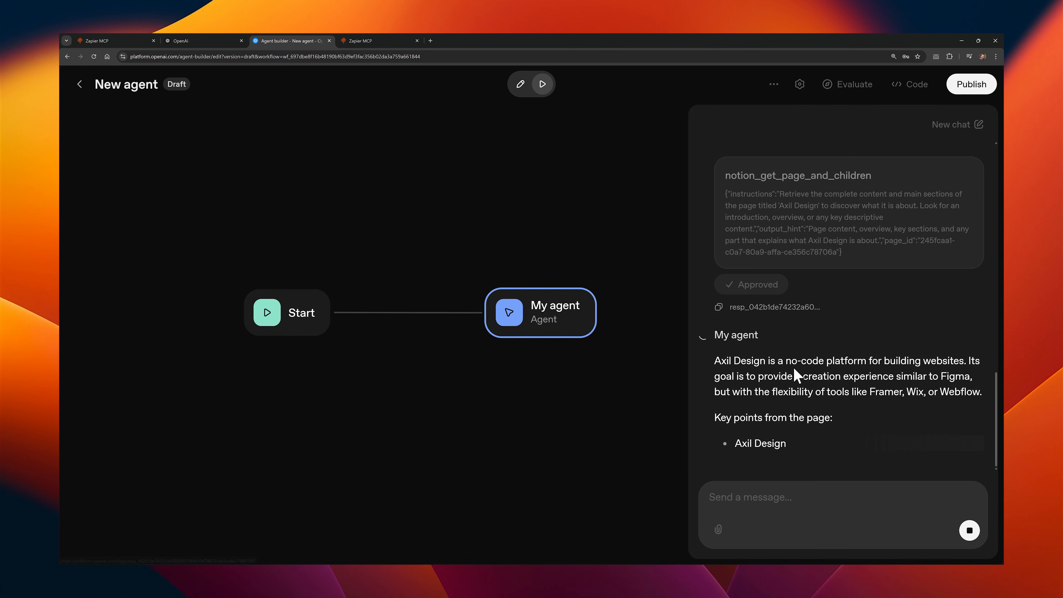
pyautogui.scroll(3, 793, 372)
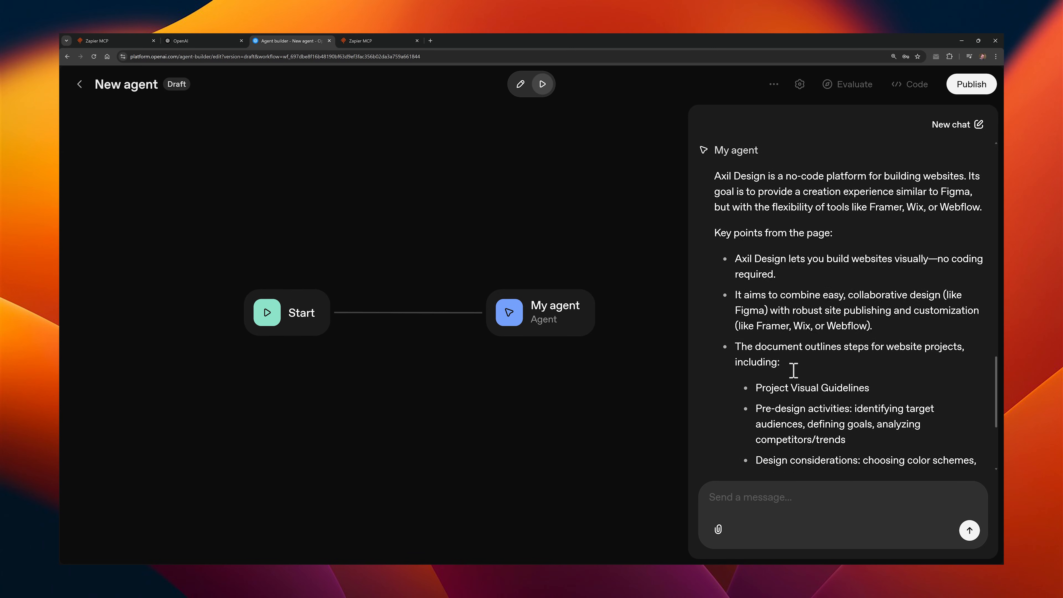